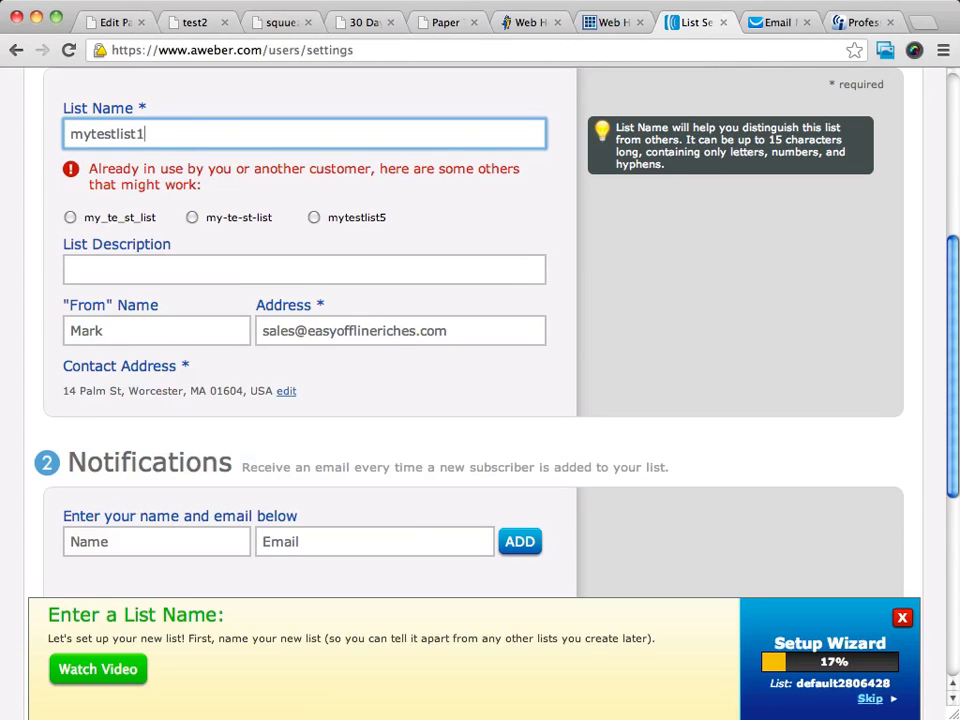
Step: Complete the list name as mytestlist100 and enter the list description "My test list test"
text(00)
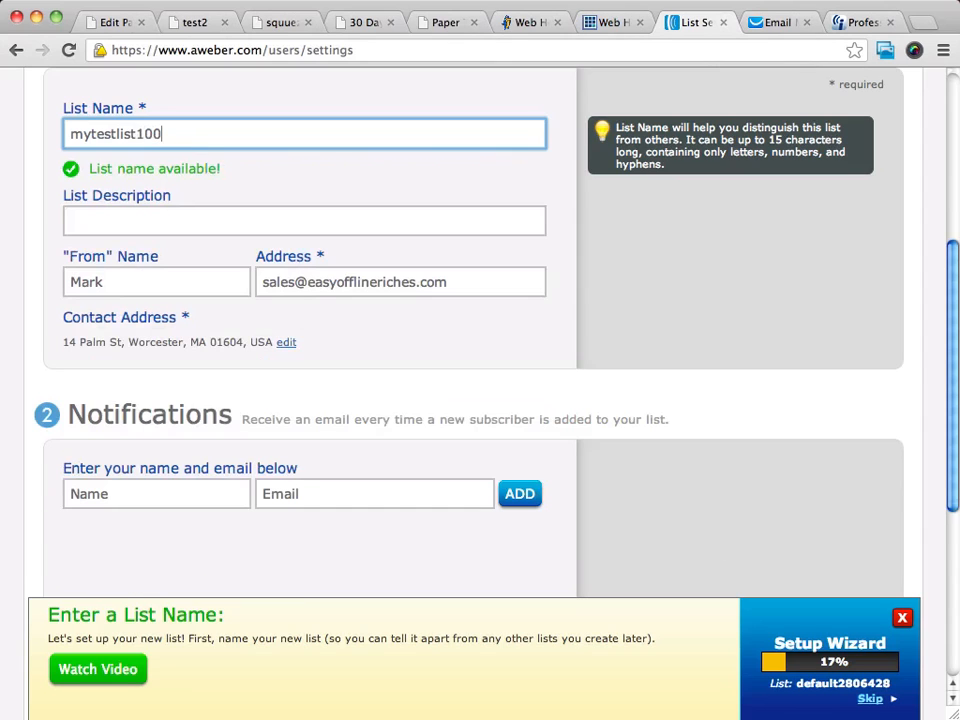
click(212, 212)
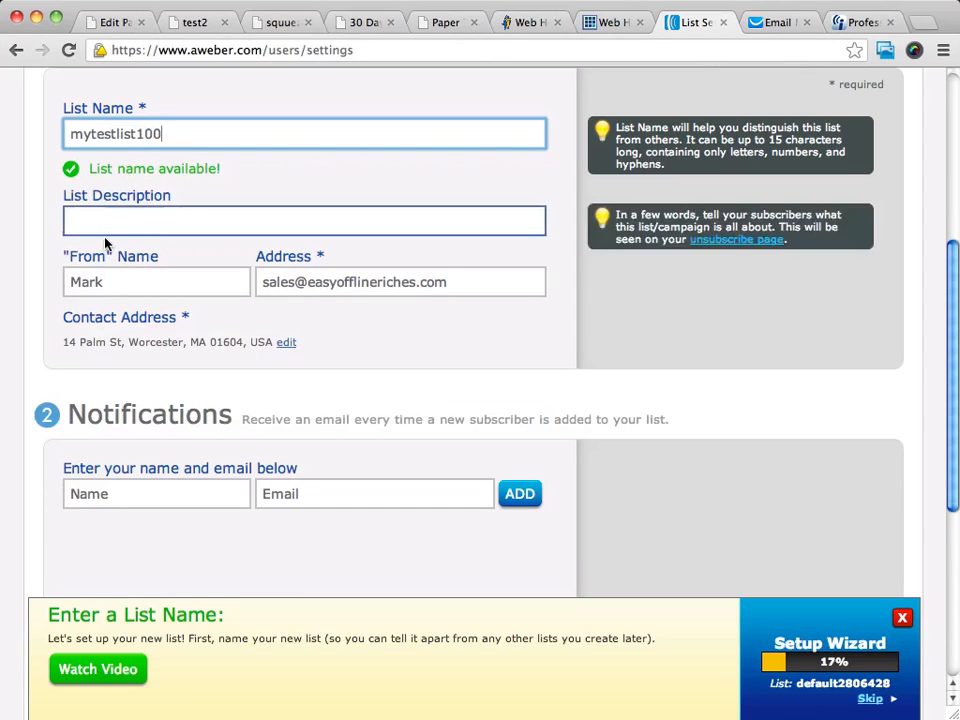
click(140, 217)
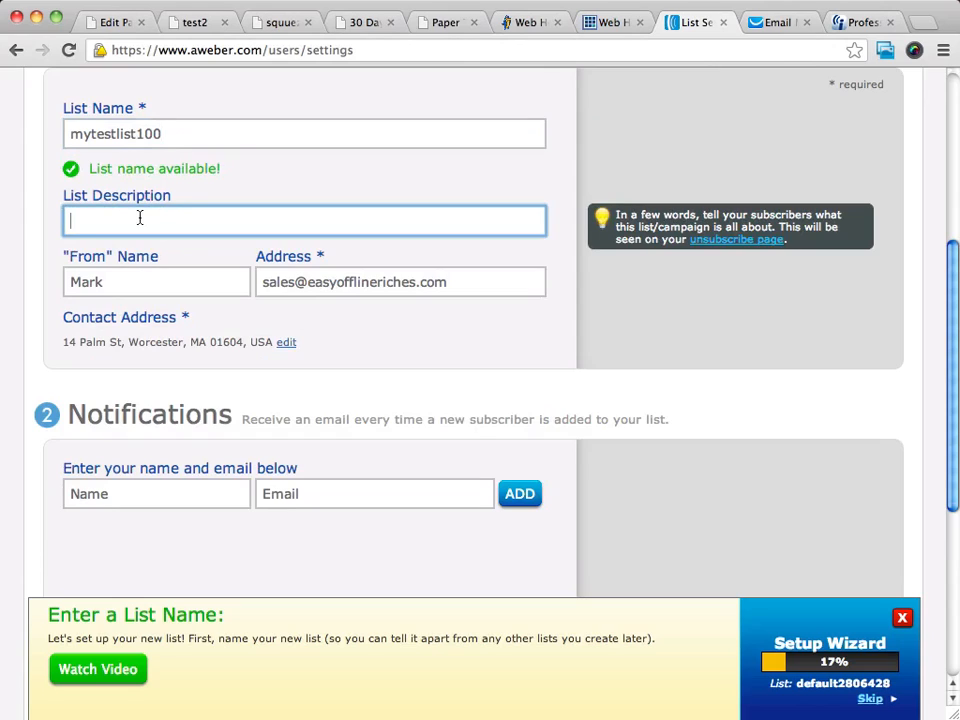
text(My test list test)
Step: Review the list's sender name, address and contact fields and the new-subscriber notification options
mouse_move(115, 282)
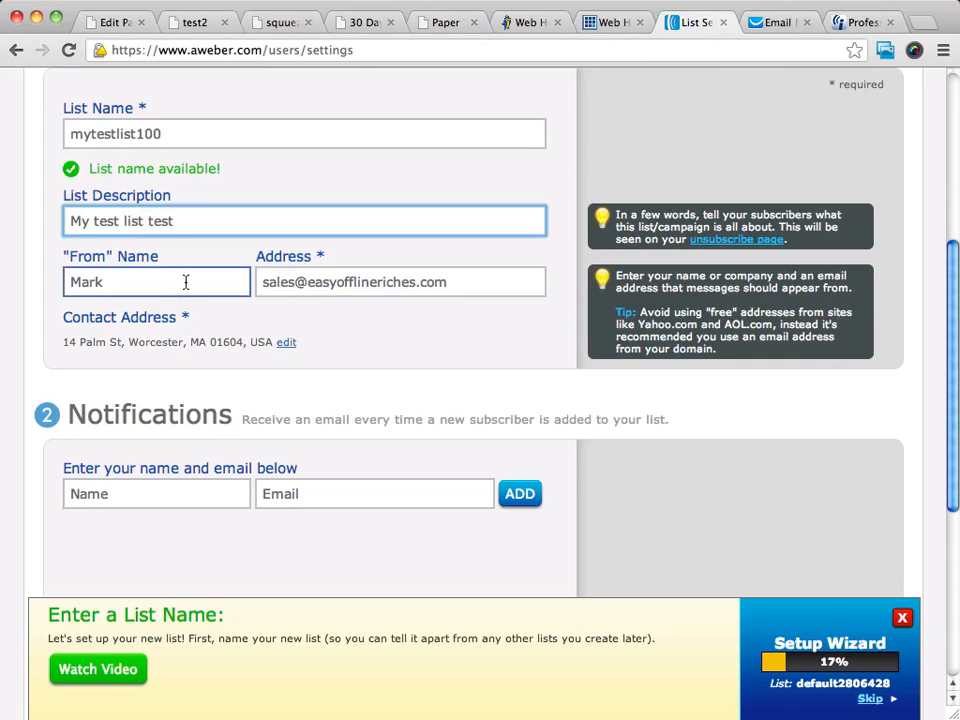
scroll(427, 263, down, 1)
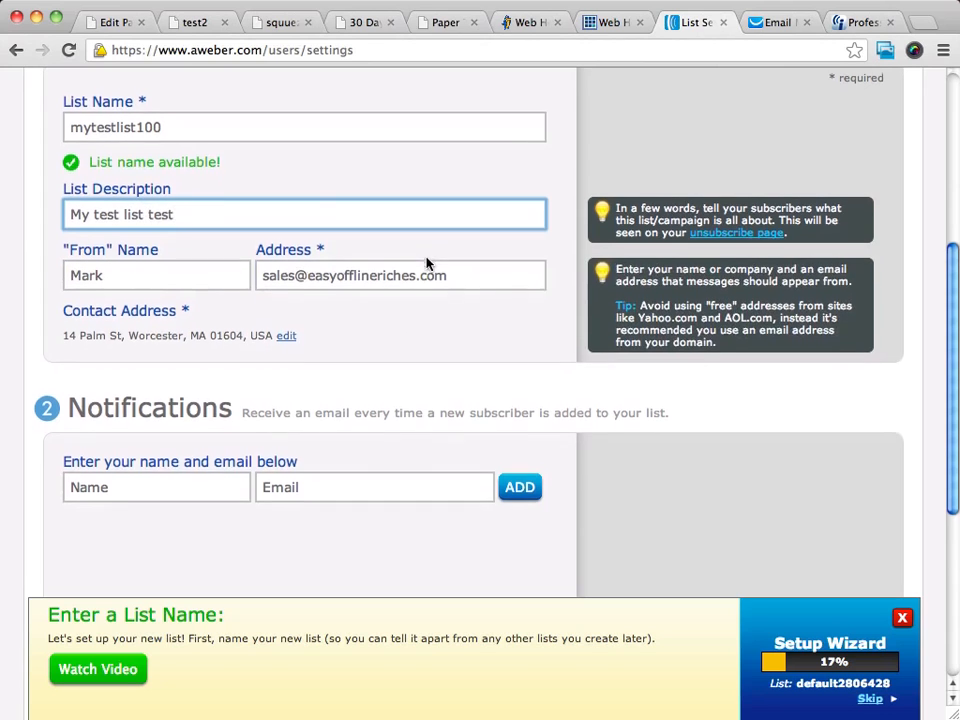
scroll(426, 263, down, 3)
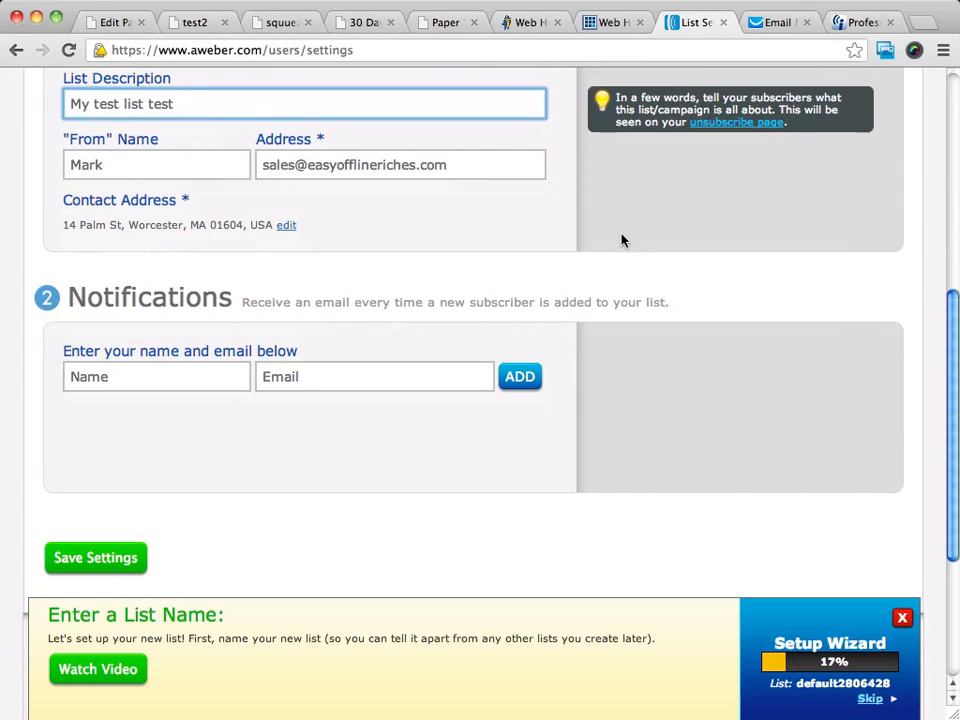
scroll(143, 286, down, 3)
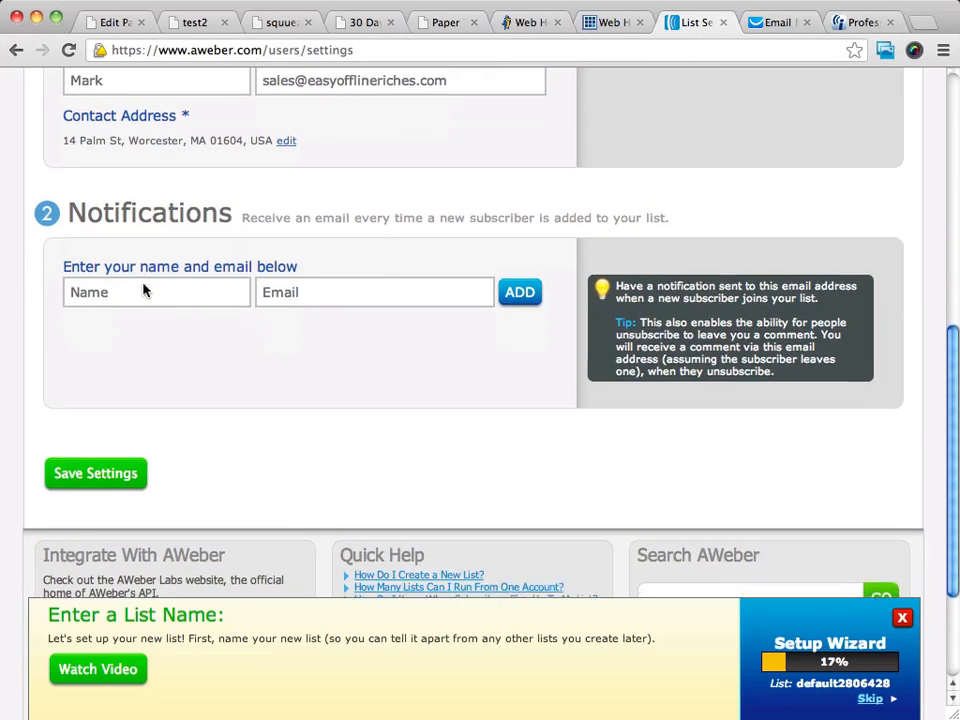
scroll(141, 210, up, 5)
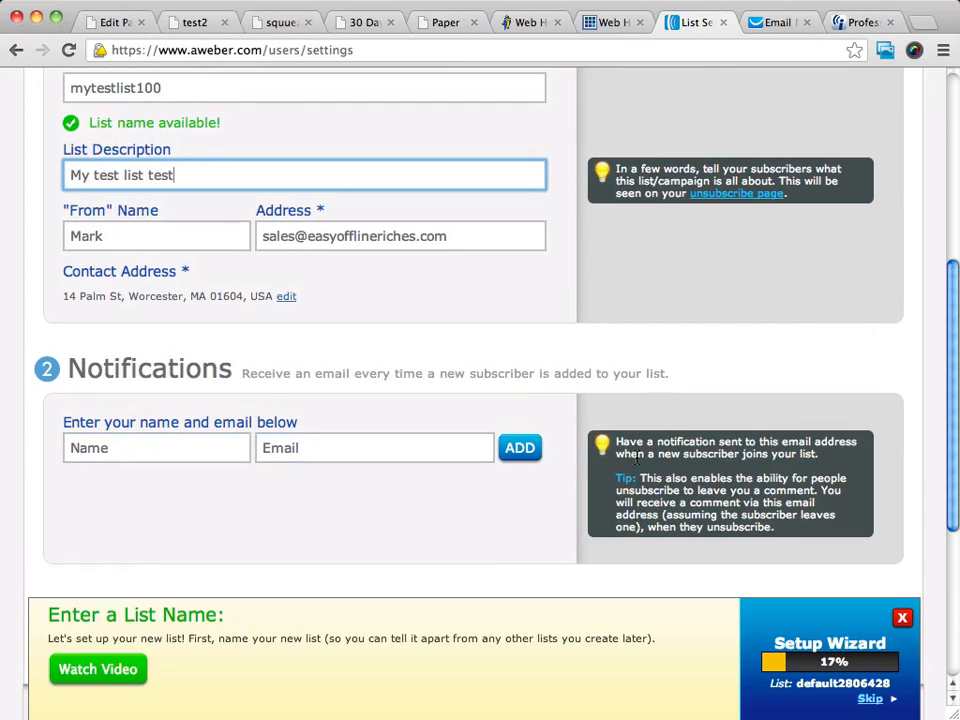
scroll(197, 407, down, 3)
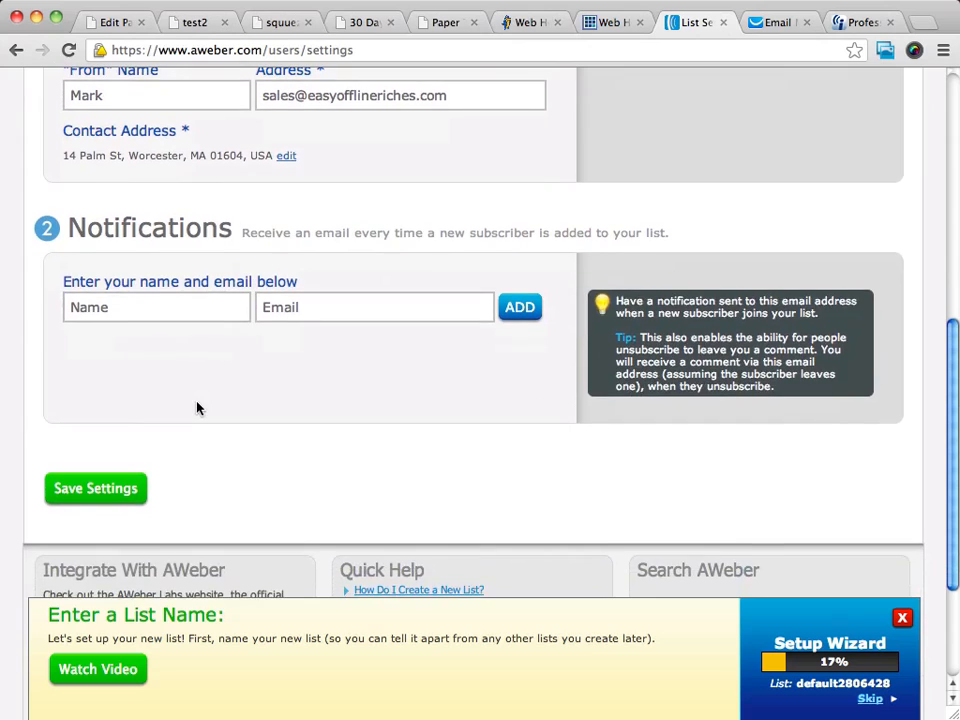
scroll(158, 440, up, 8)
scroll(160, 437, up, 2)
scroll(160, 437, down, 3)
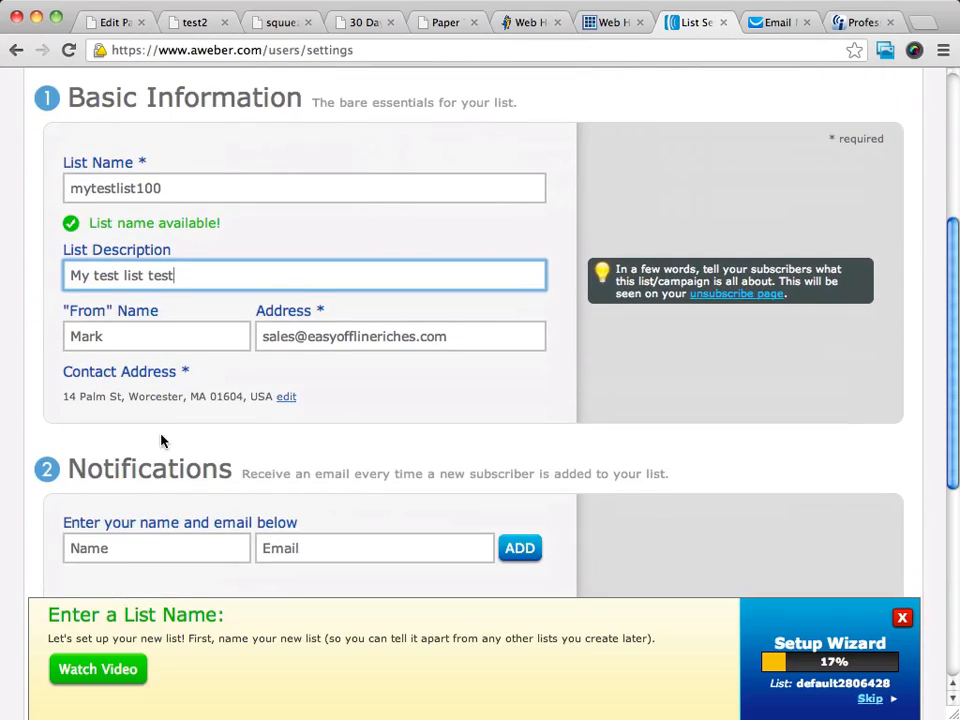
scroll(160, 437, up, 5)
scroll(160, 440, down, 10)
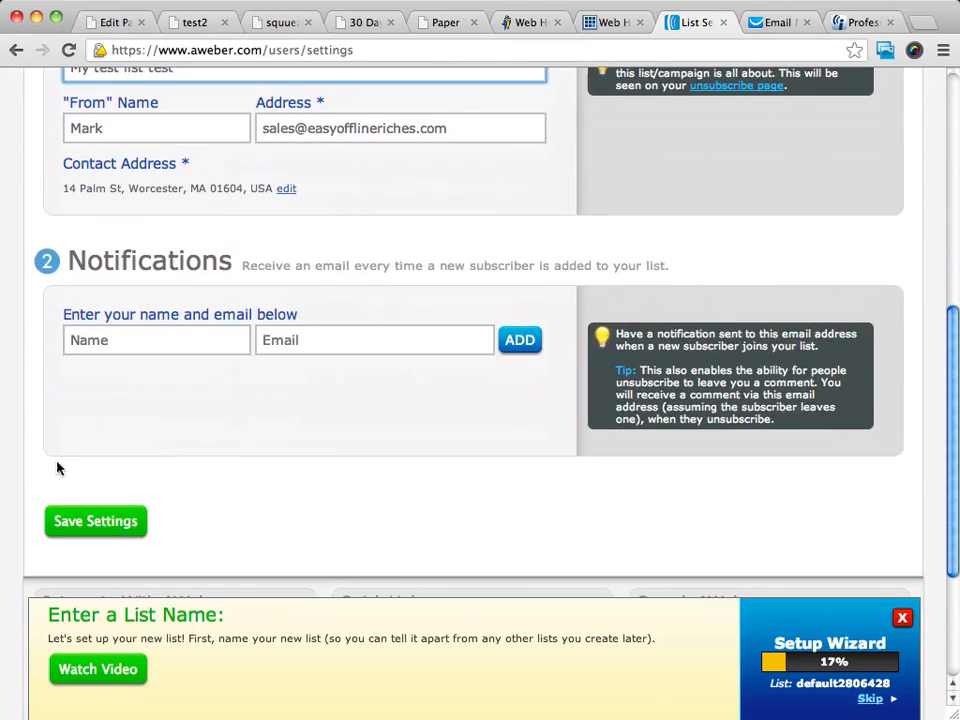
Step: Save the list's basic settings and go to the Personalize Your List section
click(80, 523)
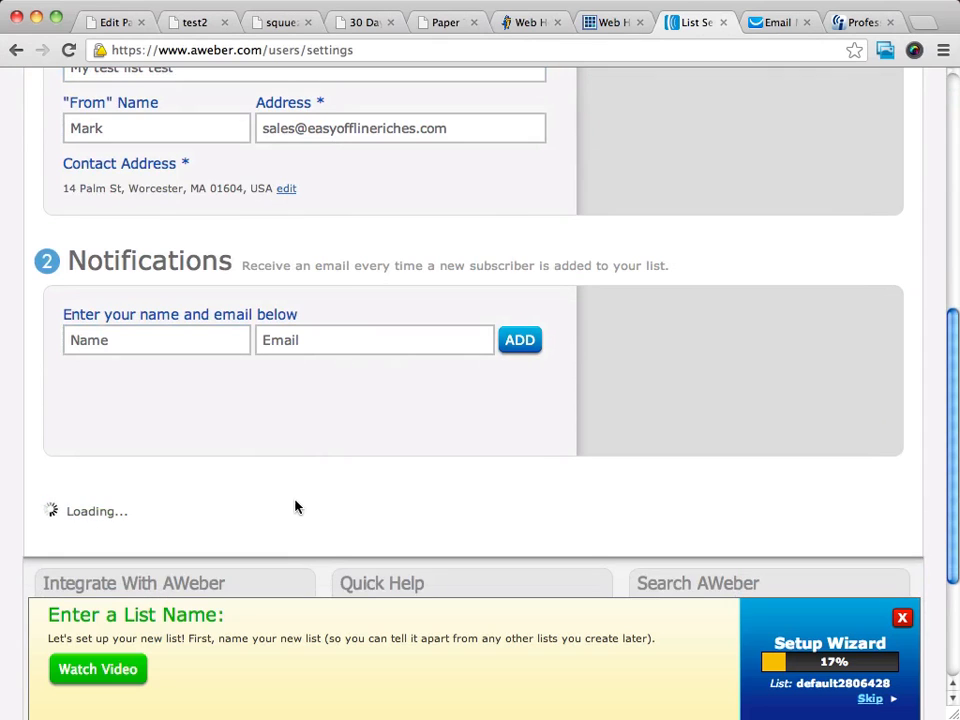
scroll(297, 507, up, 10)
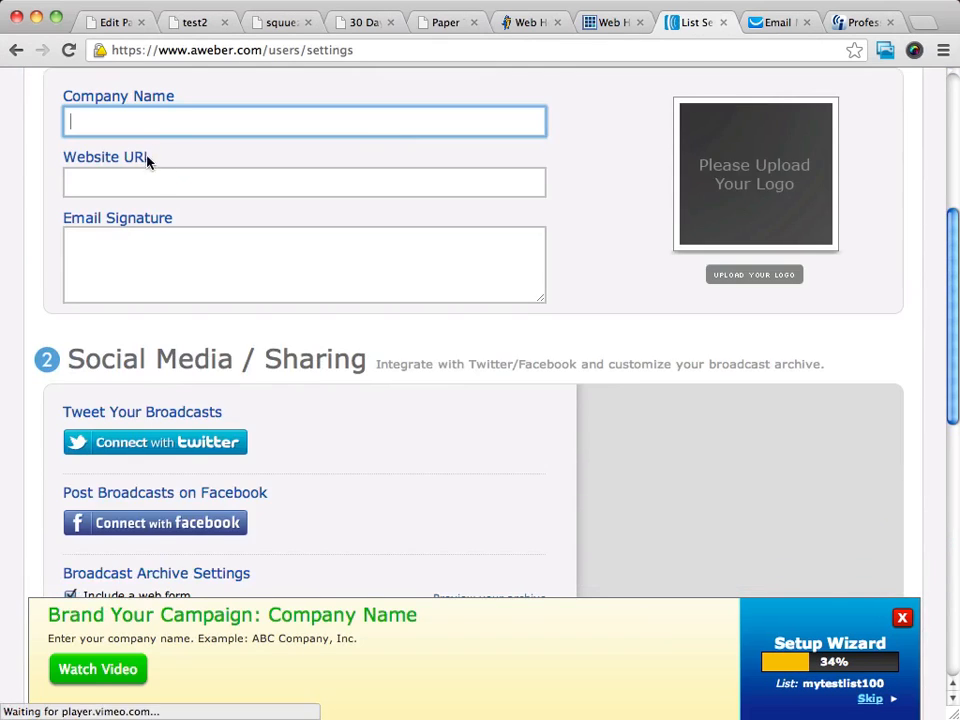
scroll(396, 258, up, 8)
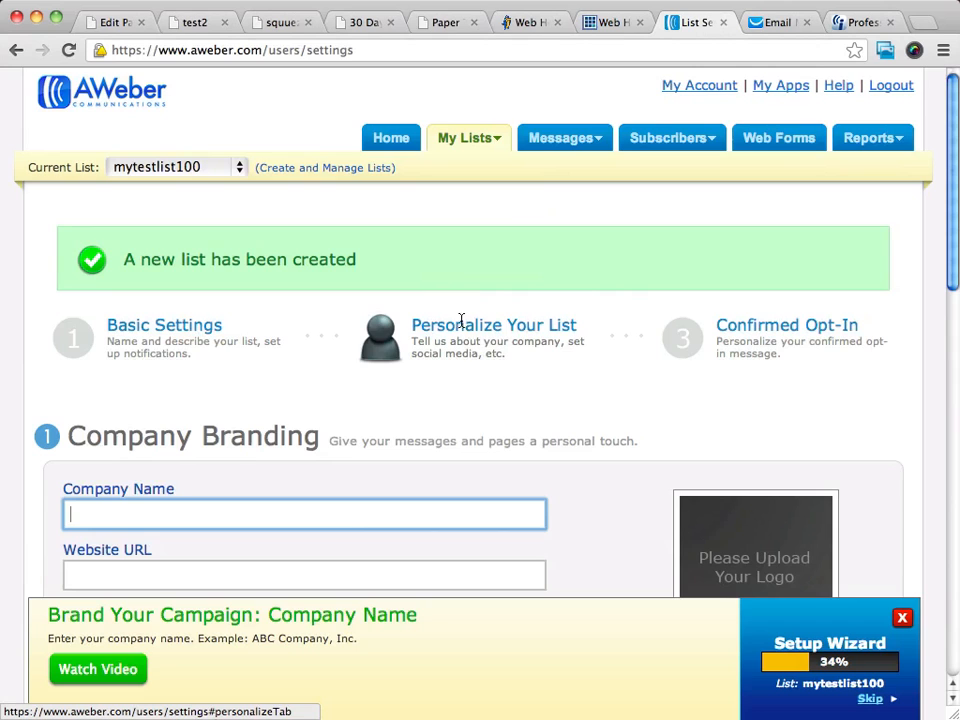
click(518, 327)
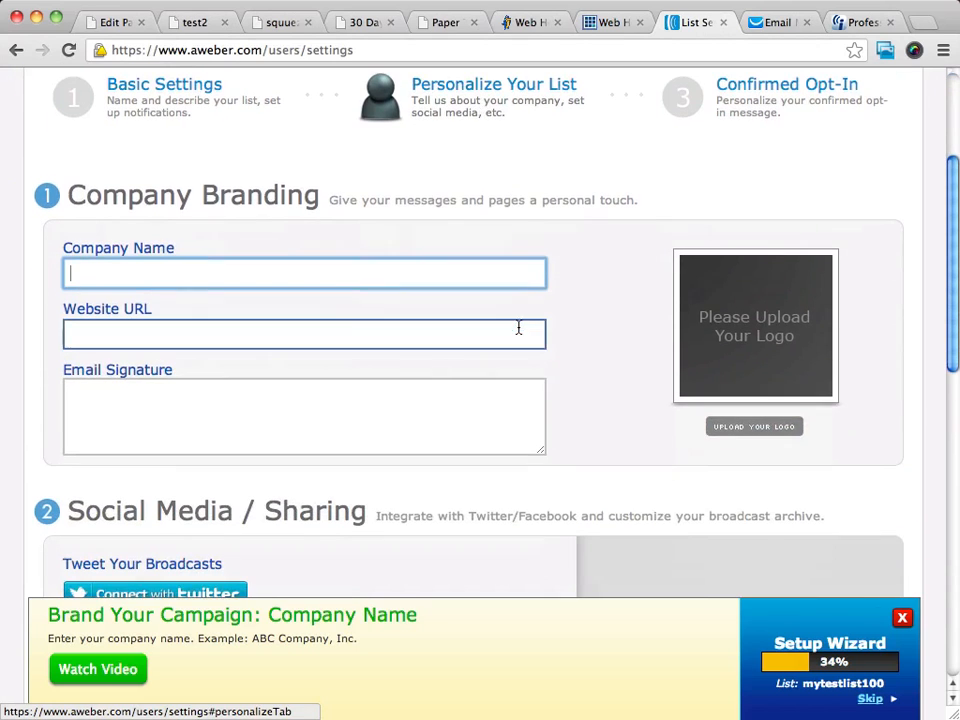
Step: Examine the optional company branding fields and the social media sharing settings for the list
scroll(518, 328, down, 1)
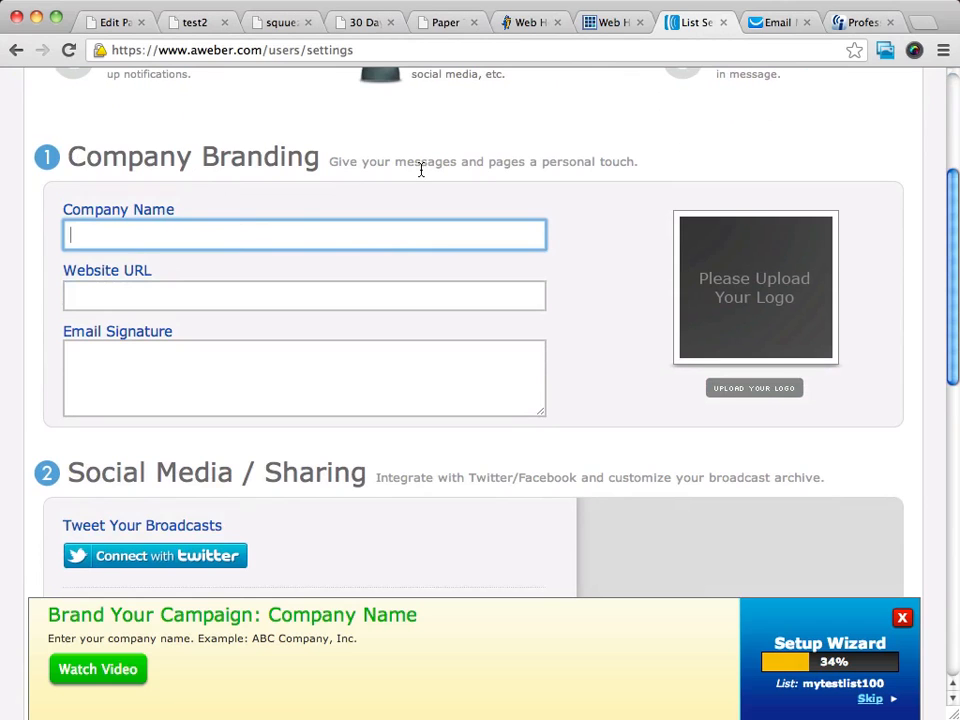
scroll(421, 171, down, 4)
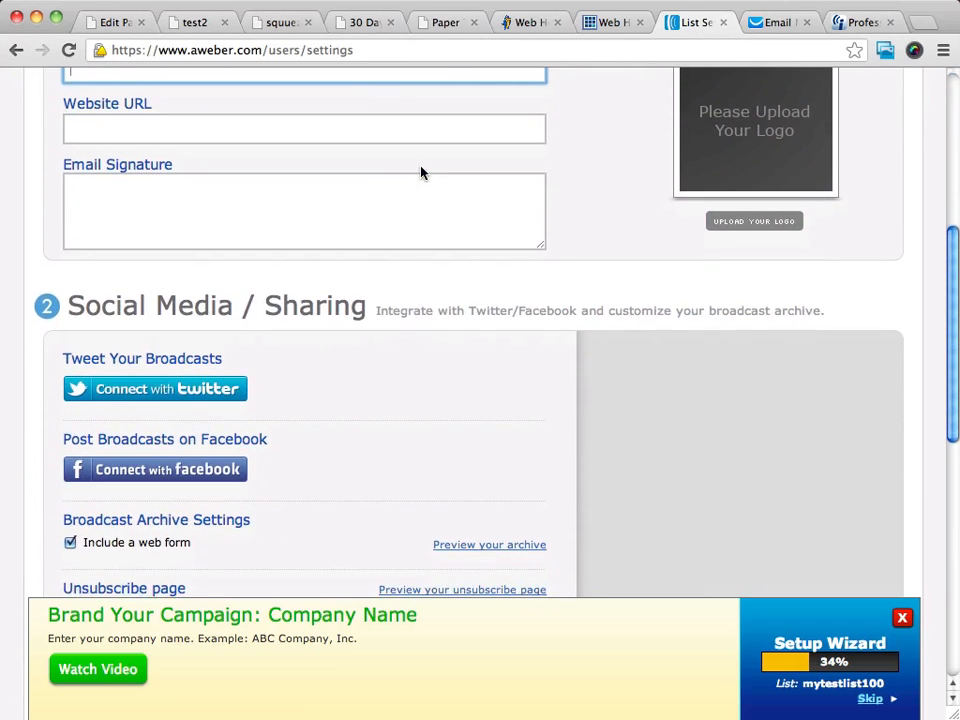
scroll(421, 172, down, 3)
scroll(421, 172, up, 9)
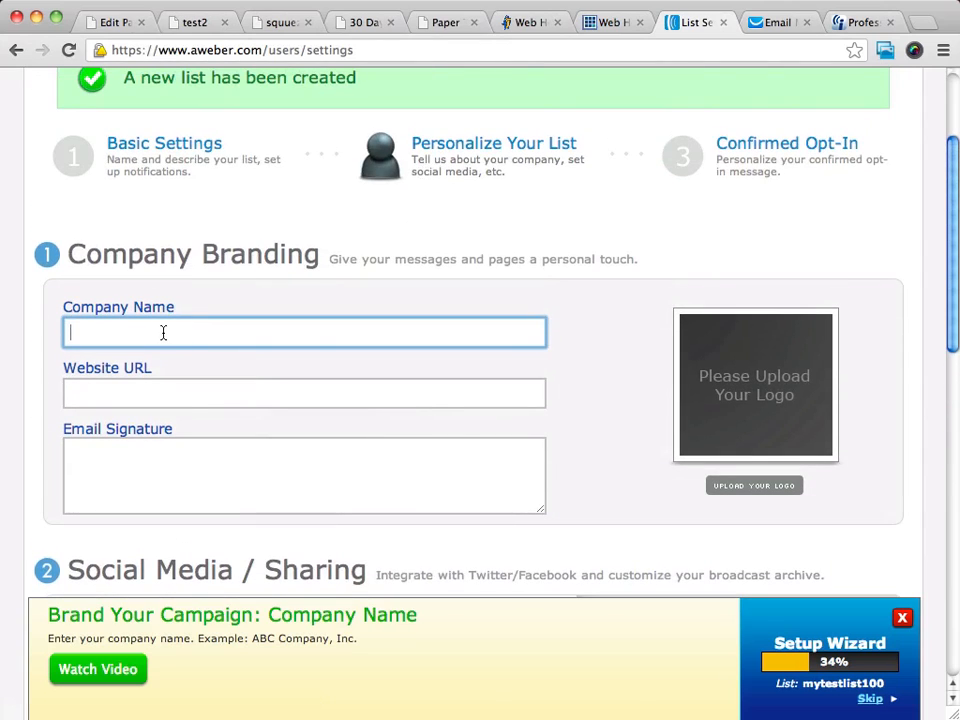
click(248, 393)
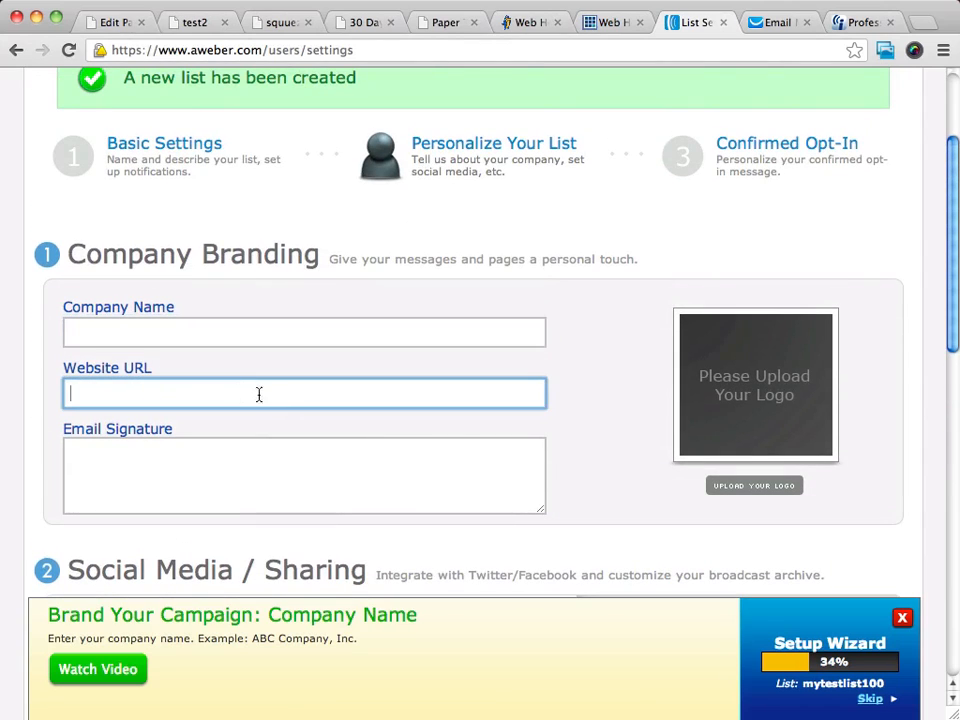
click(277, 443)
scroll(389, 385, down, 5)
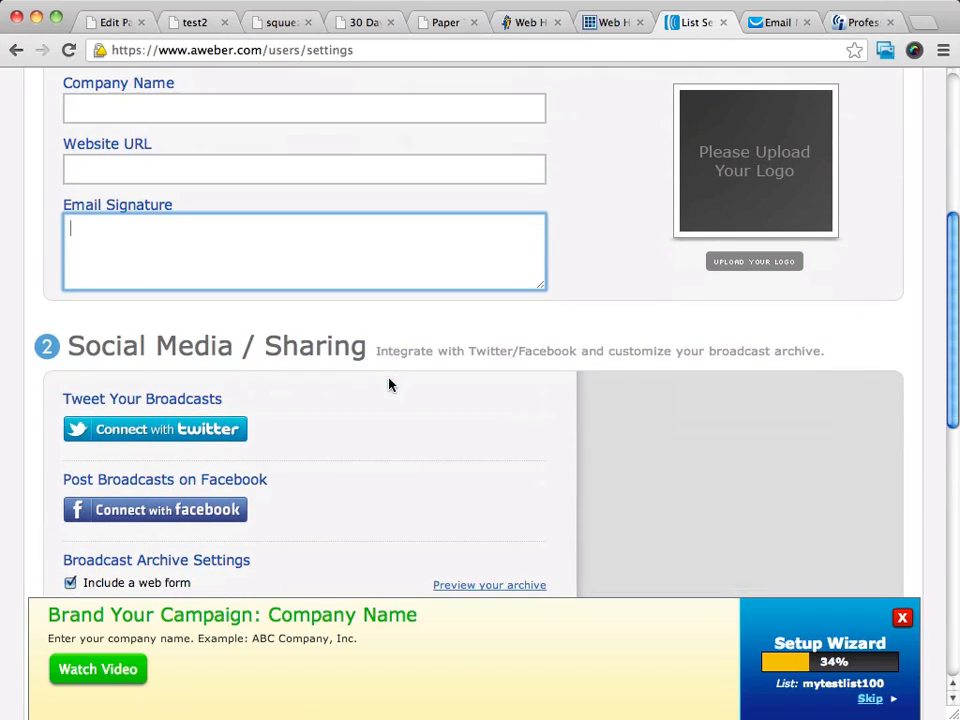
scroll(153, 315, down, 3)
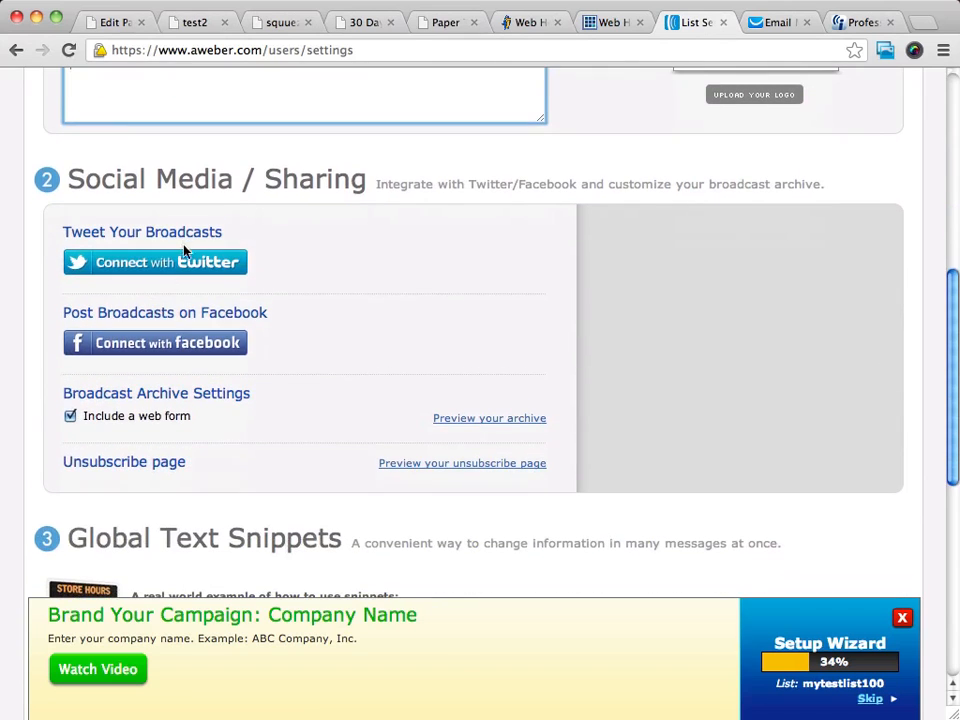
scroll(394, 321, down, 2)
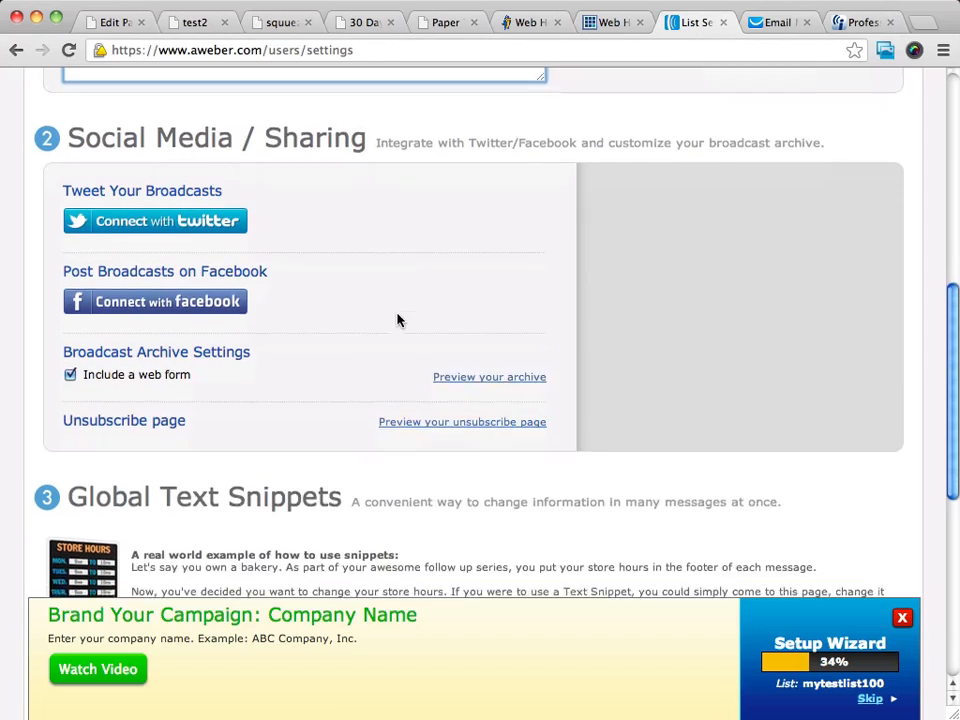
Step: Open the Confirmed Opt-In settings and review the confirmation message through to the web form opt-in requirement
scroll(229, 297, up, 13)
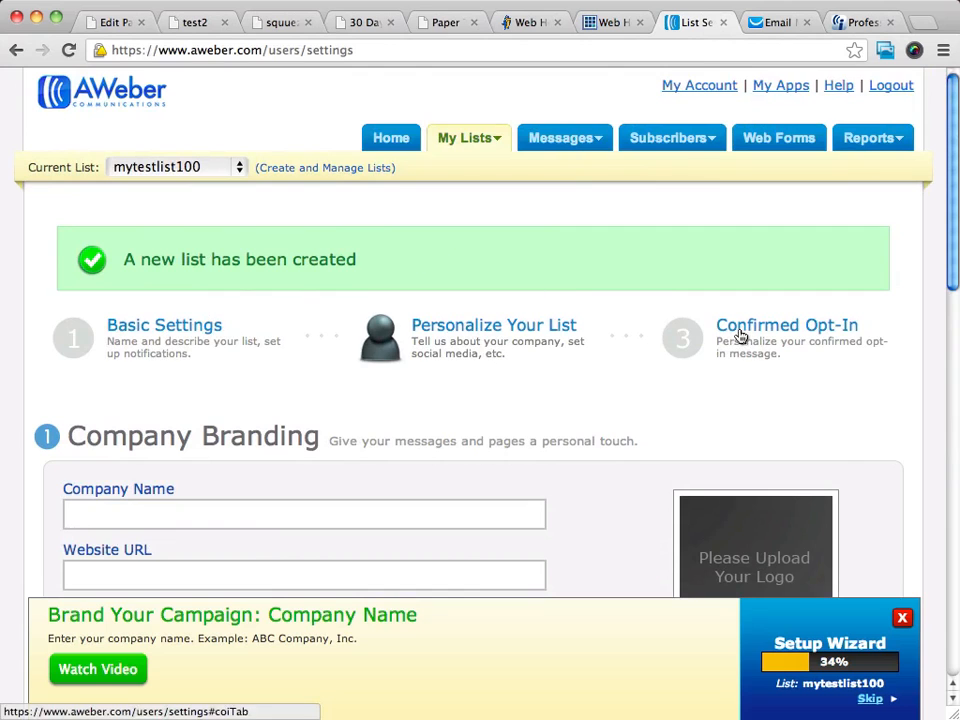
click(805, 334)
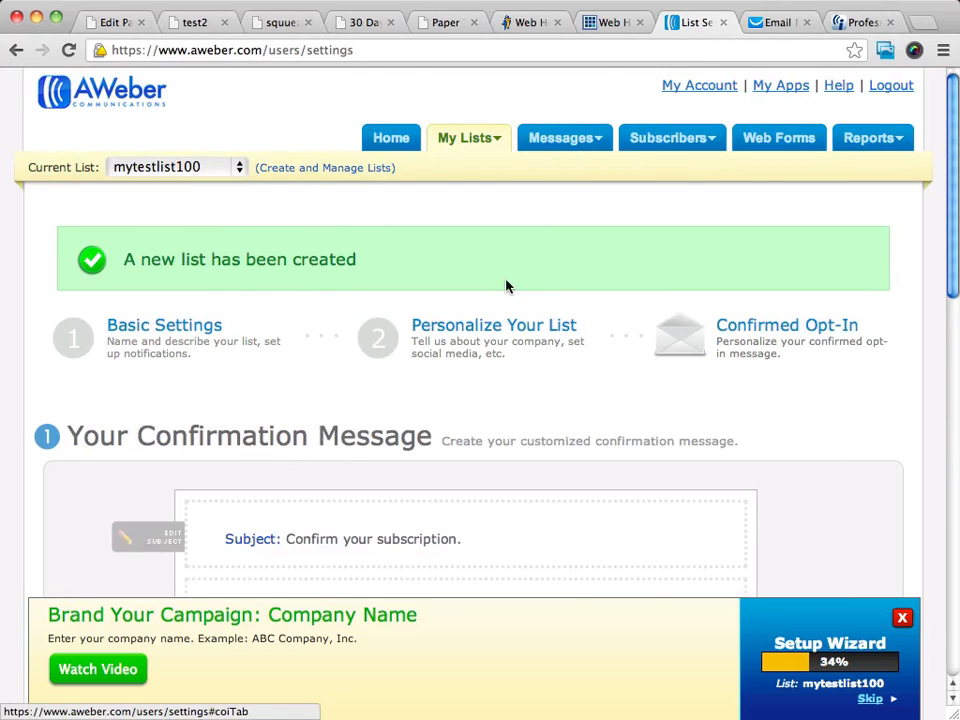
scroll(510, 274, down, 8)
scroll(510, 272, up, 8)
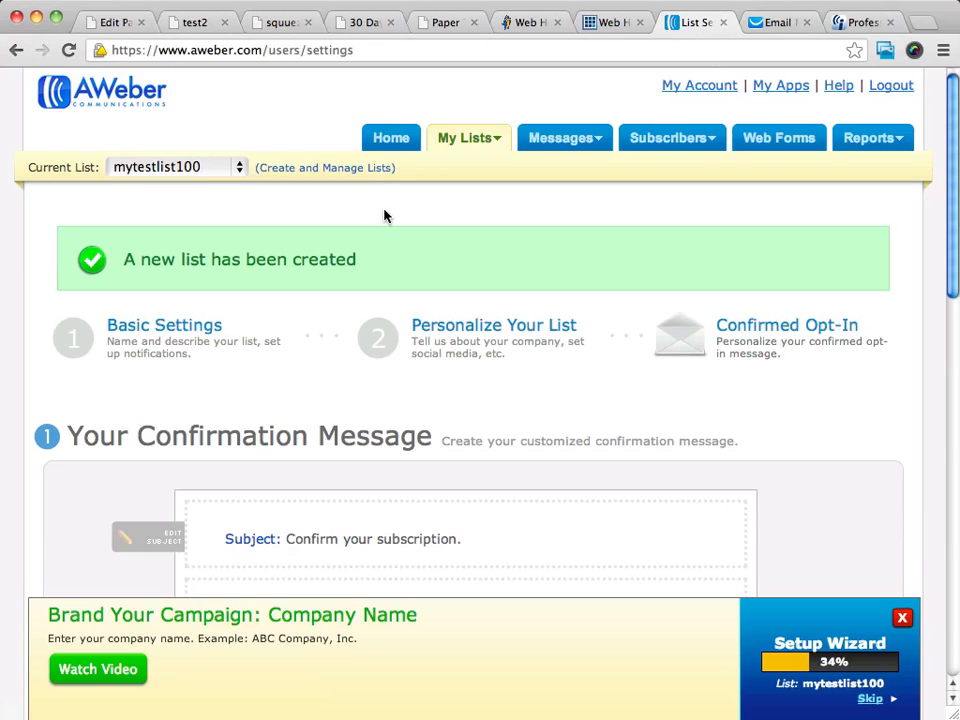
scroll(385, 215, down, 10)
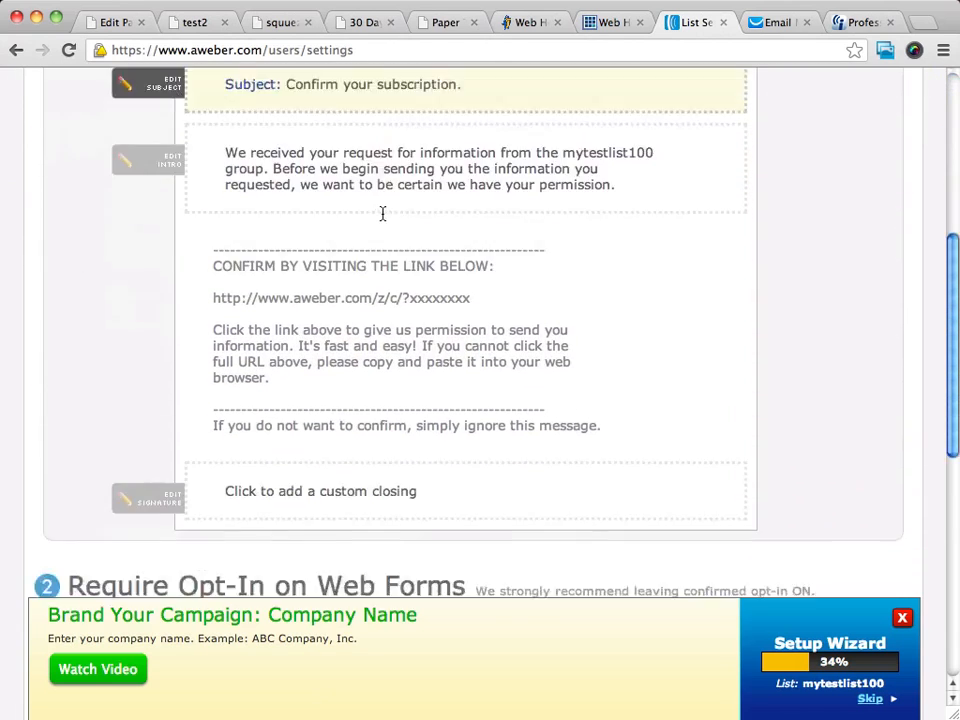
scroll(382, 213, down, 4)
scroll(380, 215, down, 3)
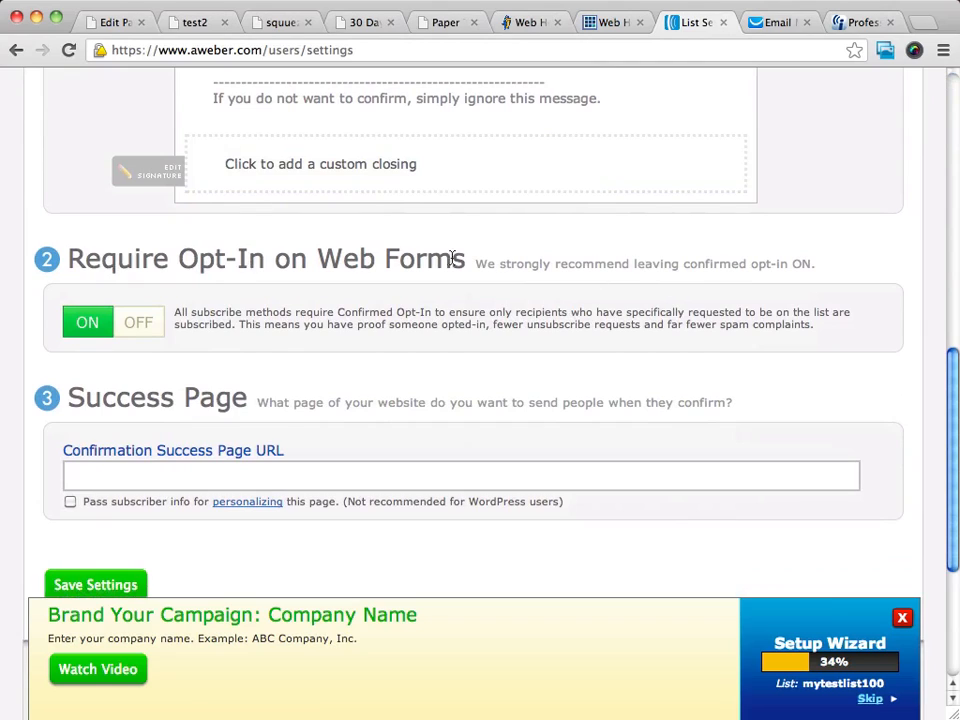
Step: Turn off the required opt-in on web forms, confirm disabling it, and save the settings
drag(480, 264, 810, 264)
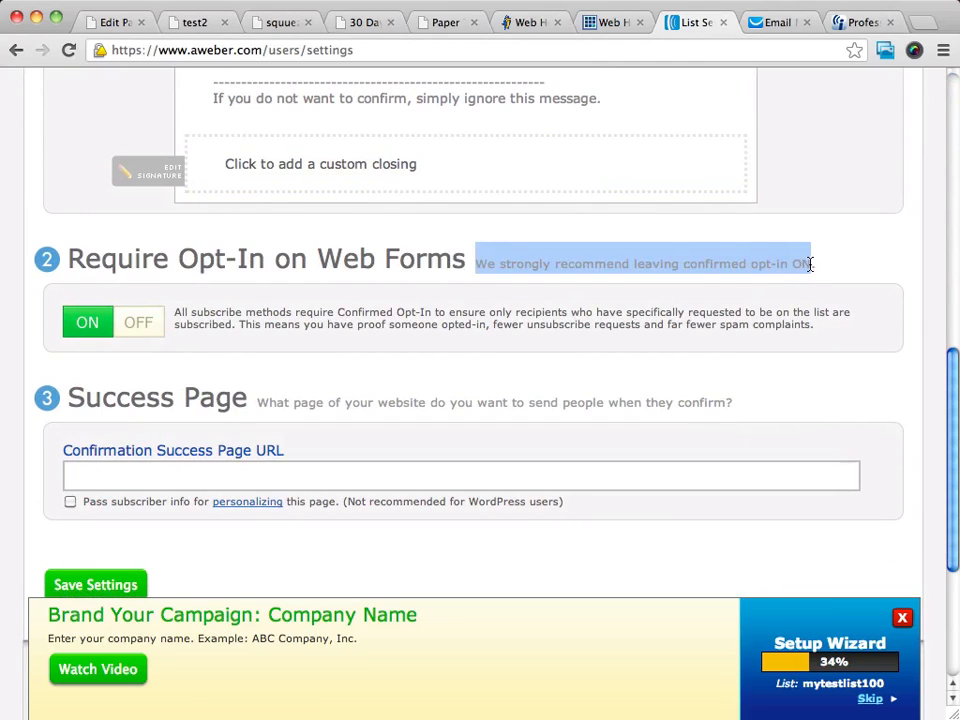
click(134, 324)
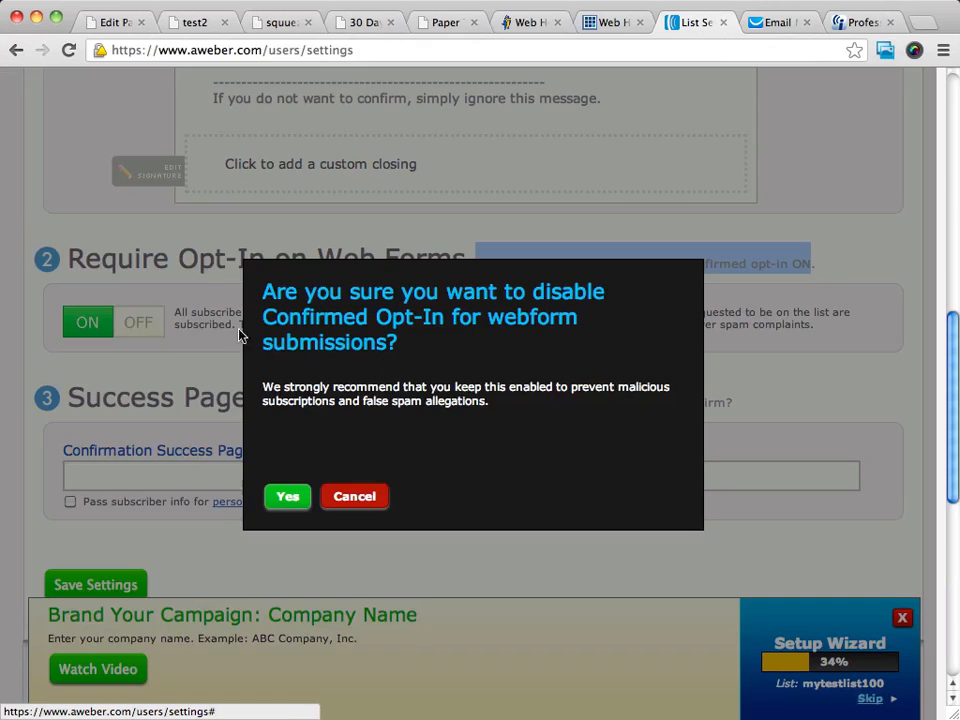
click(286, 497)
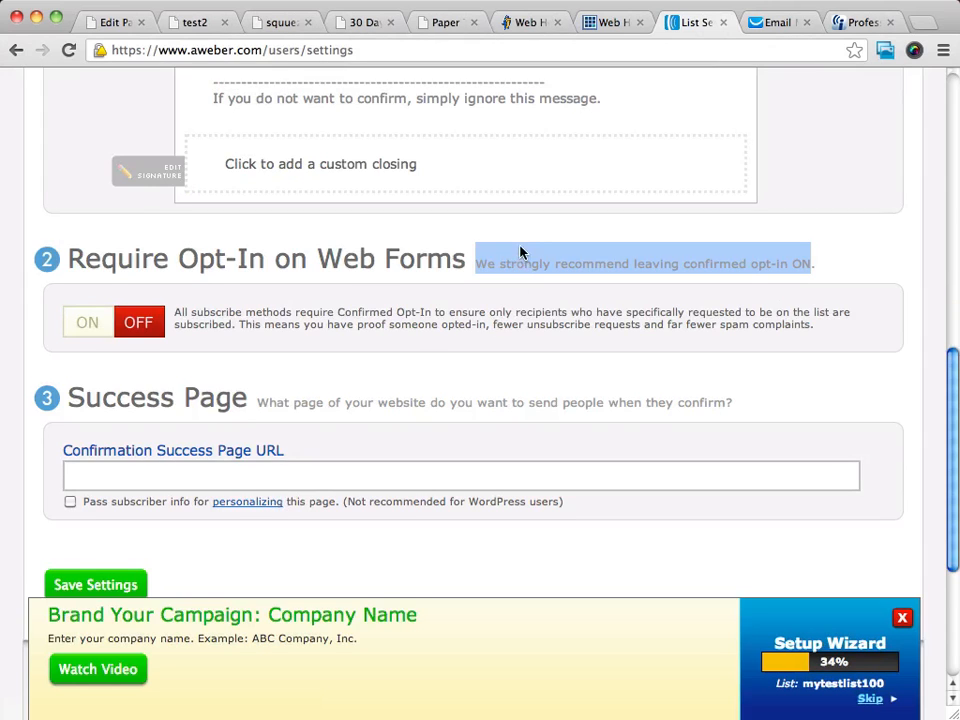
scroll(359, 216, down, 2)
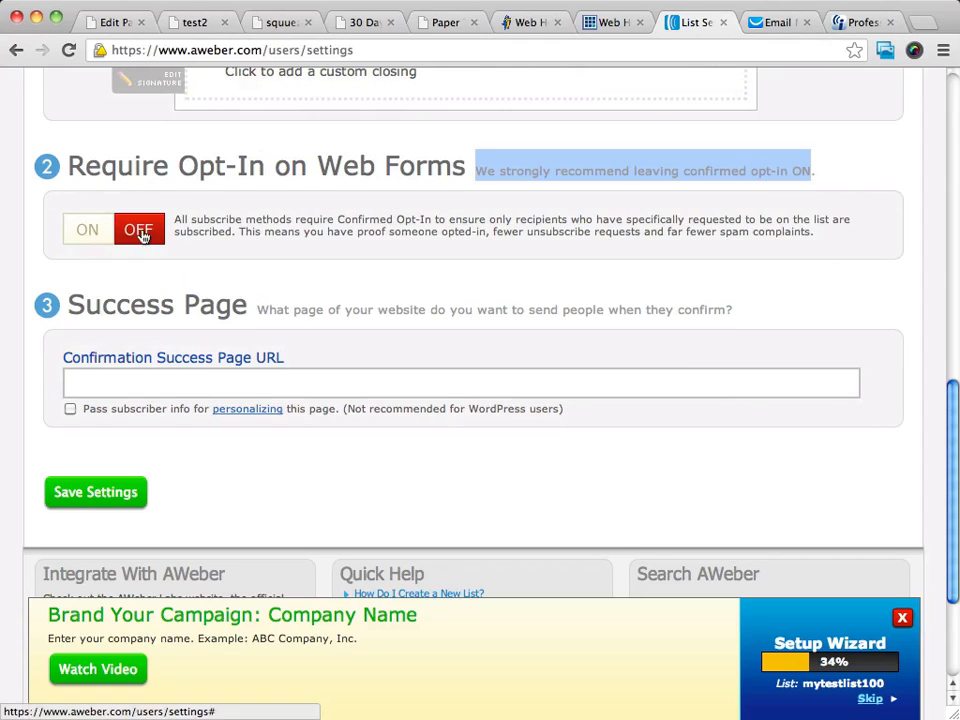
click(68, 494)
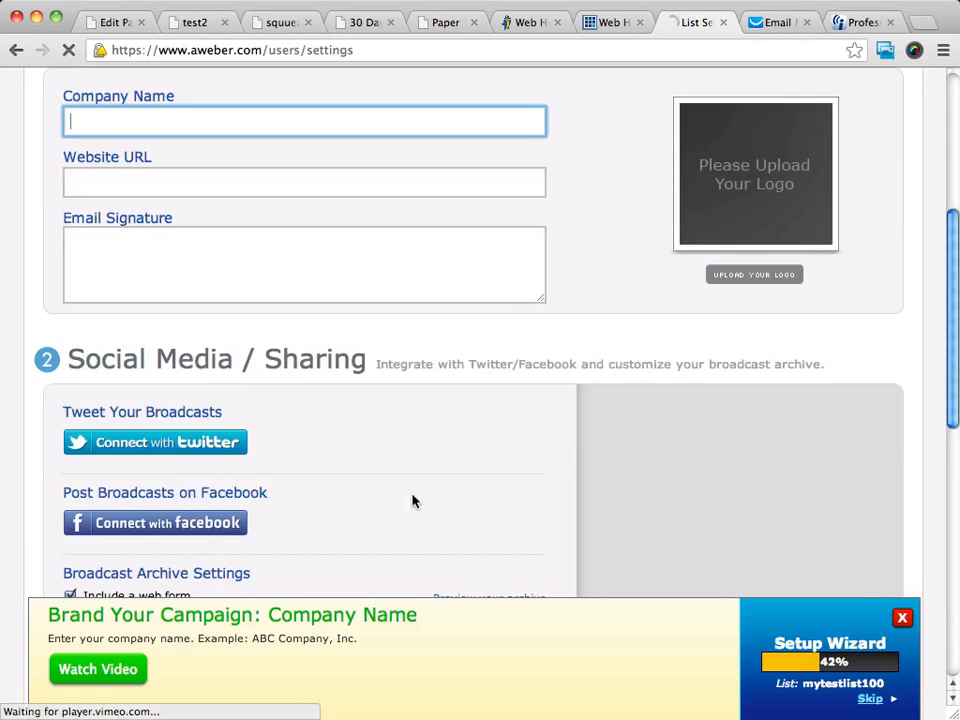
Step: Open the Web Forms page for the mytestlist100 list
scroll(414, 501, up, 4)
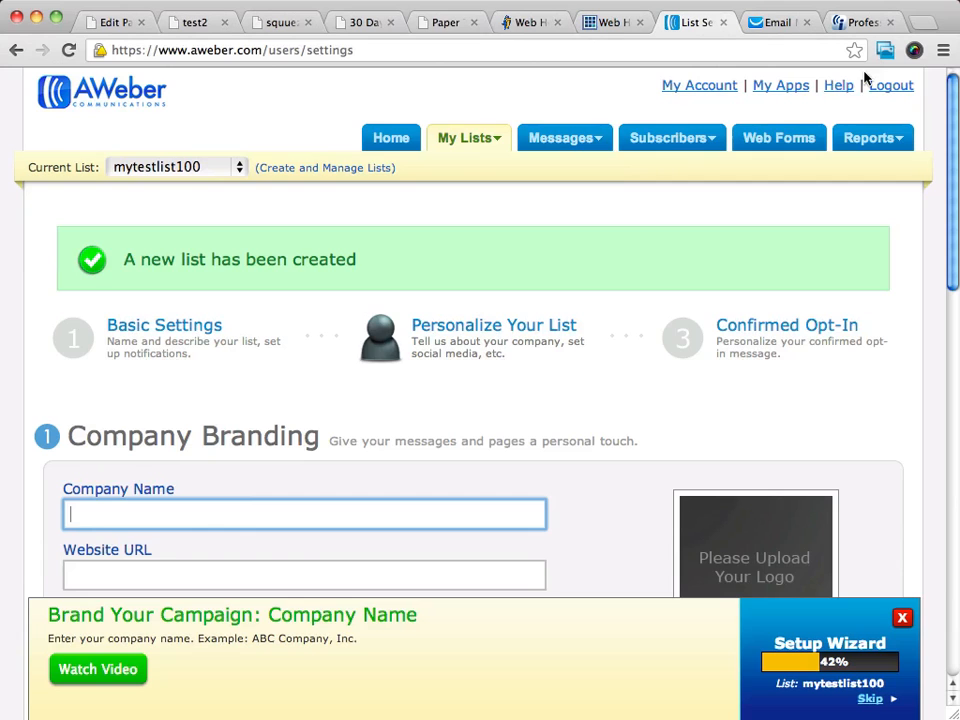
click(784, 146)
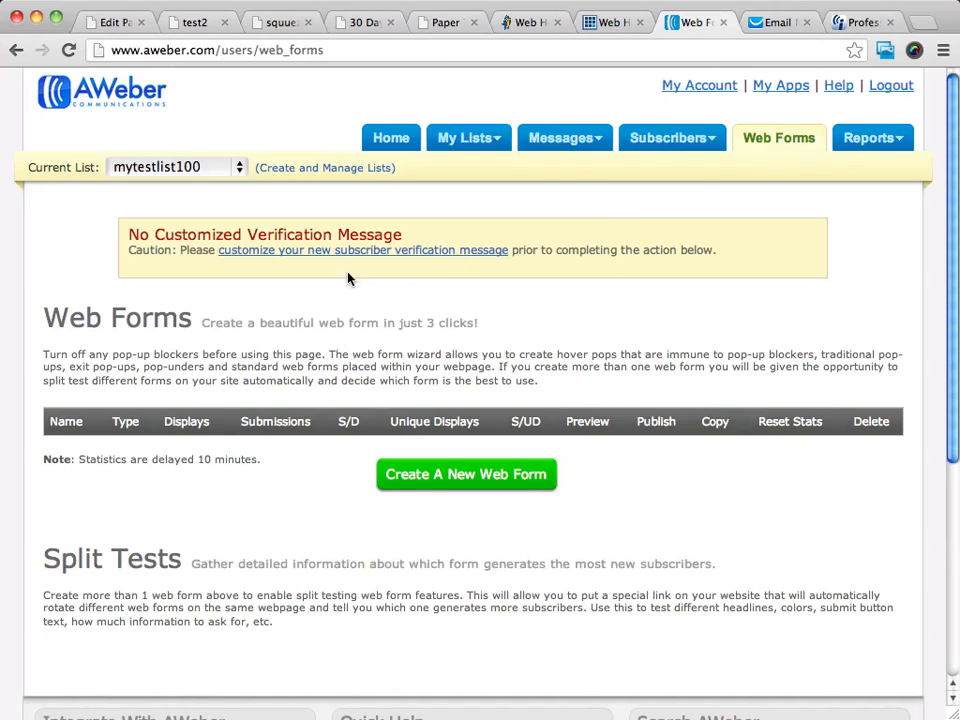
scroll(529, 297, down, 2)
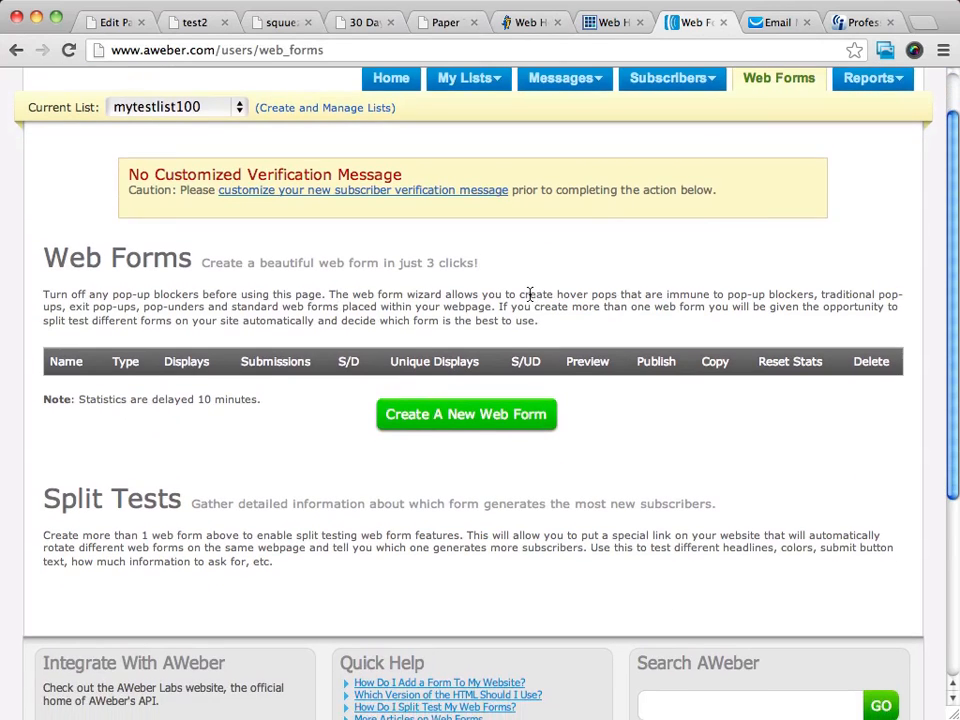
Step: Create a new web form and browse the Popular and New template collections
click(490, 419)
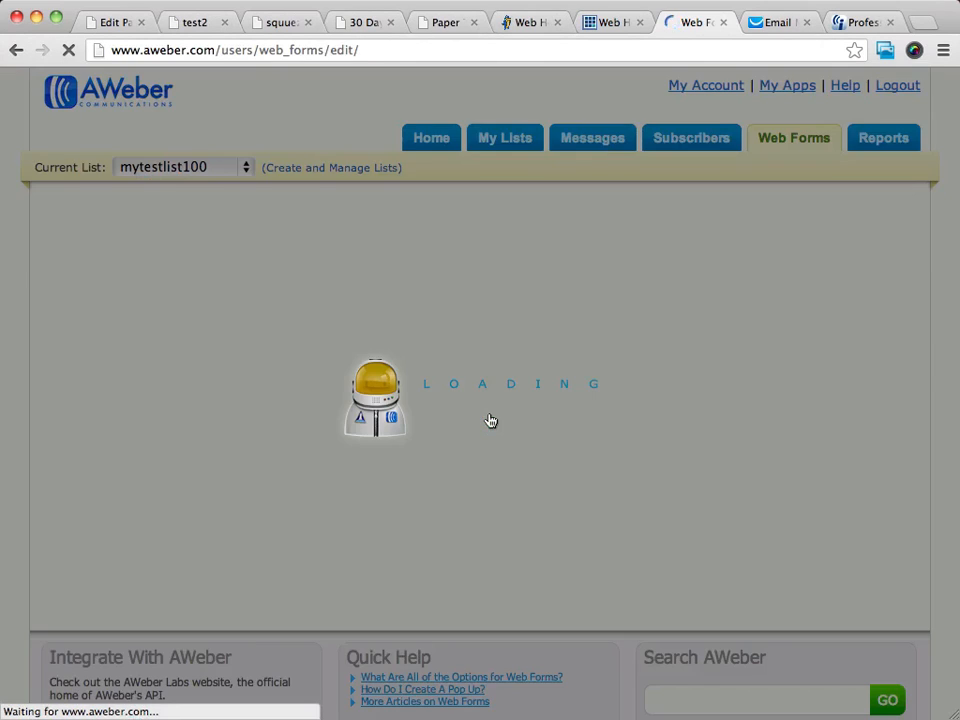
scroll(676, 288, down, 5)
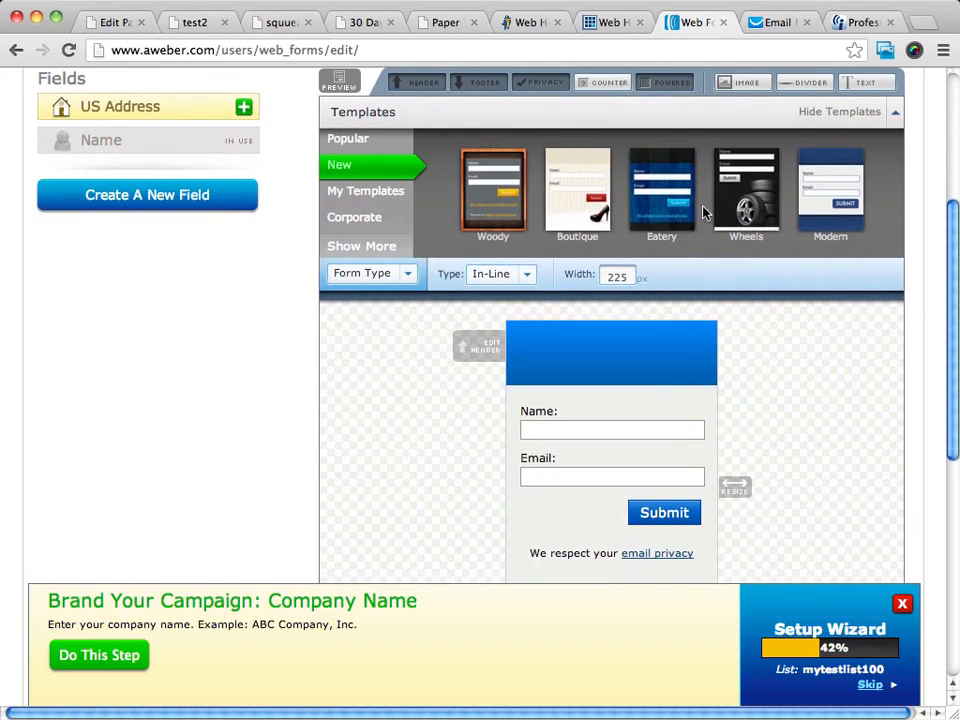
scroll(527, 289, up, 2)
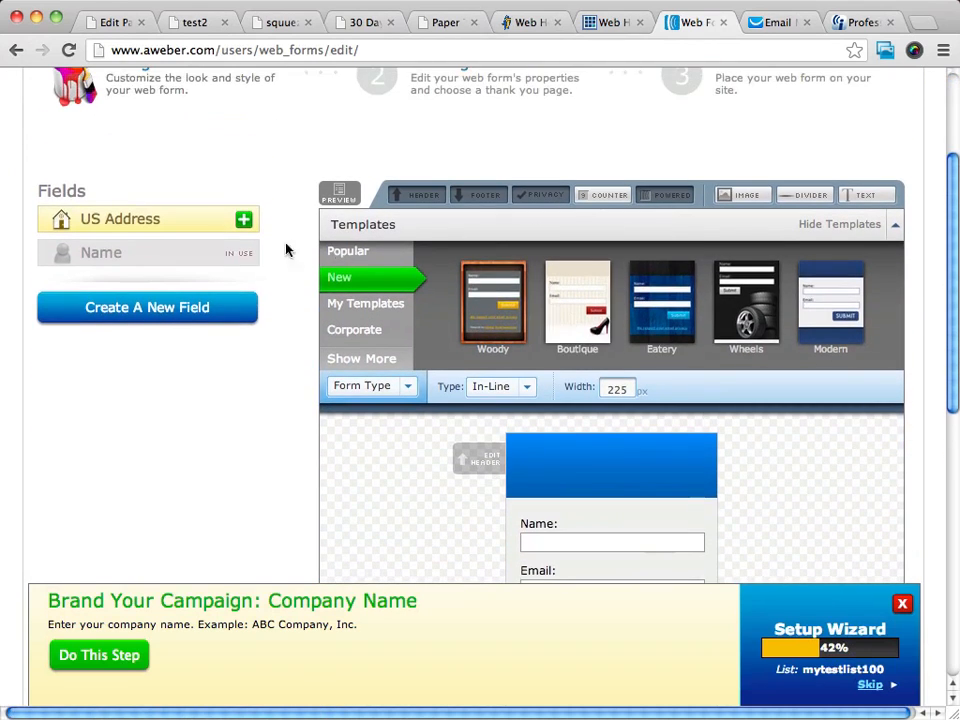
click(355, 252)
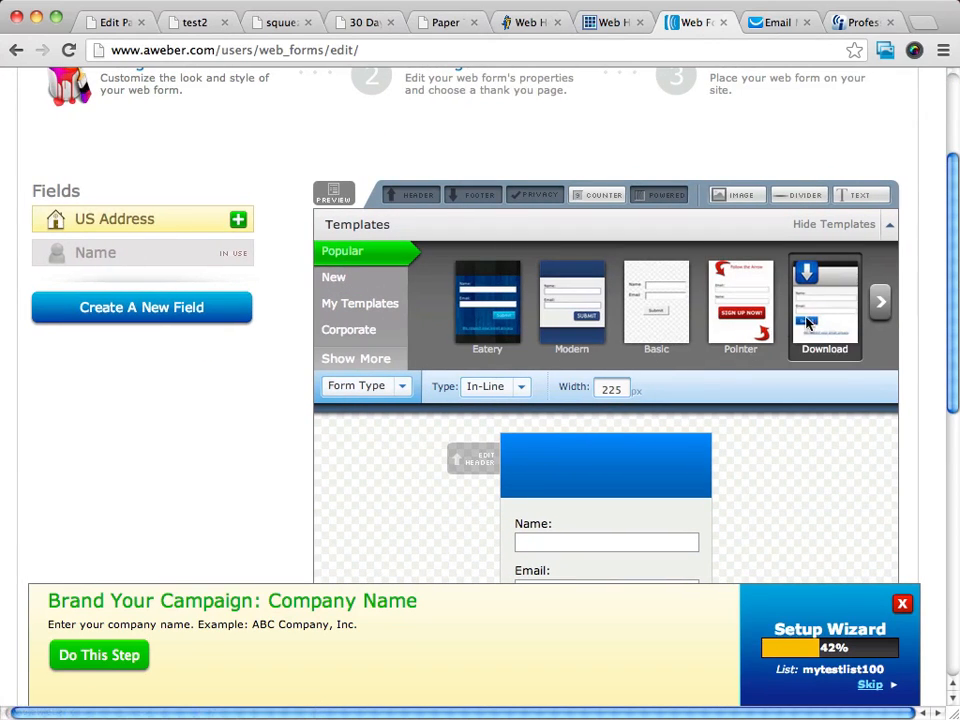
click(333, 277)
Step: Remove the blue header from the form and center its submit button
scroll(886, 400, down, 7)
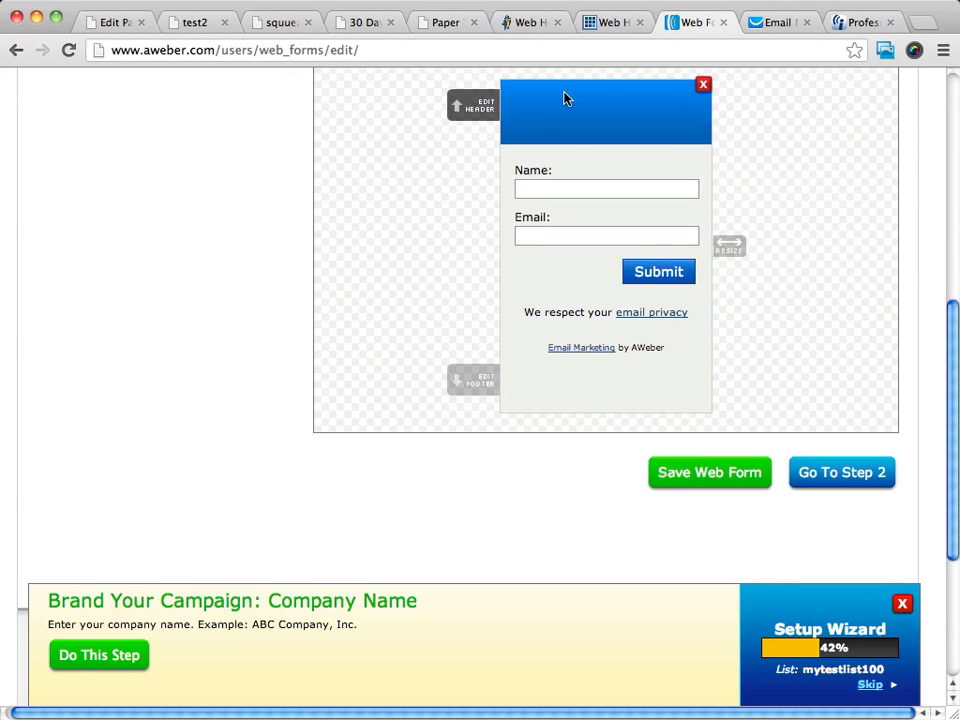
click(703, 87)
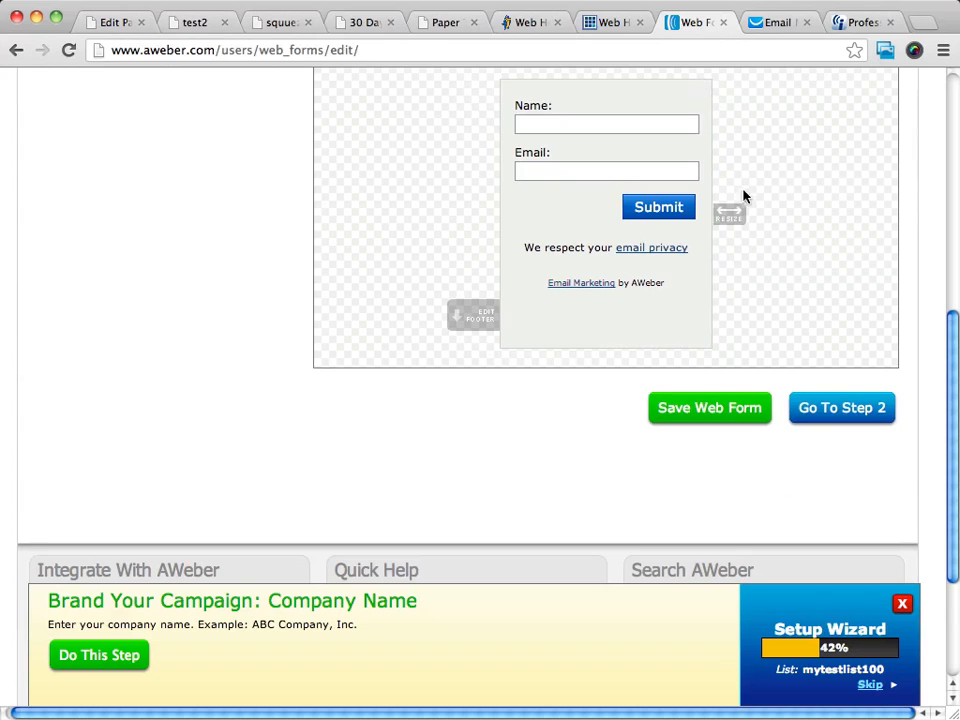
click(653, 208)
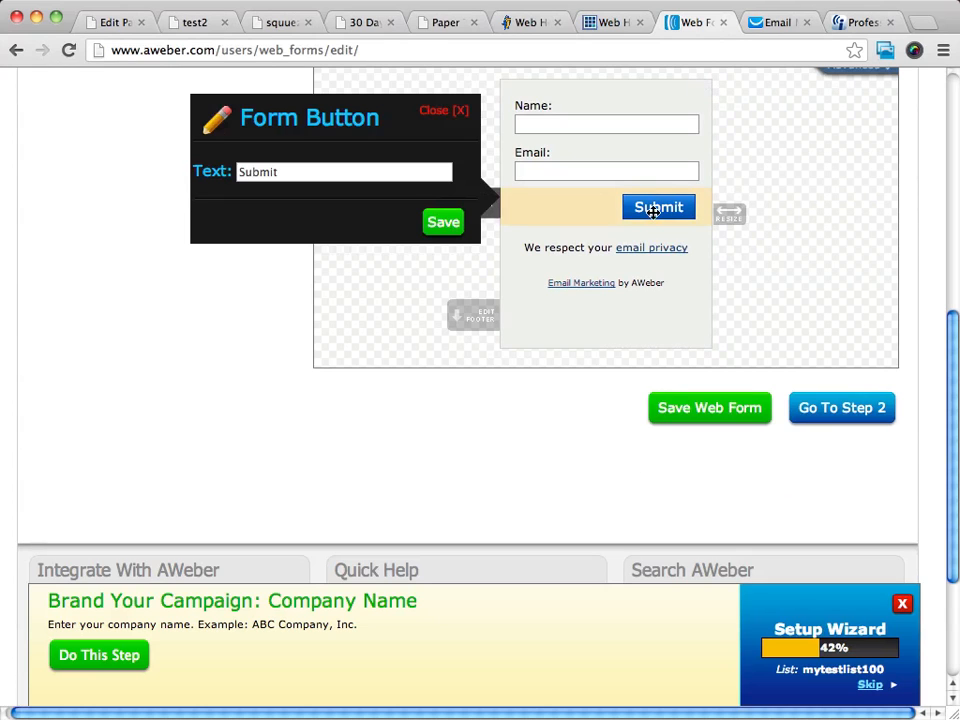
click(438, 111)
scroll(726, 195, up, 5)
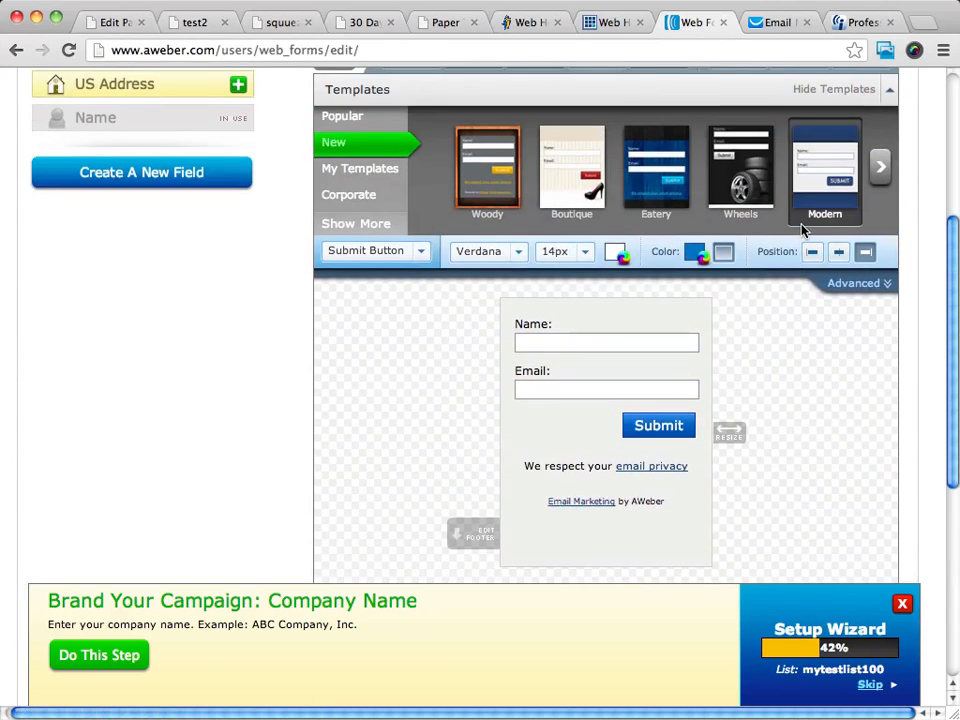
click(838, 253)
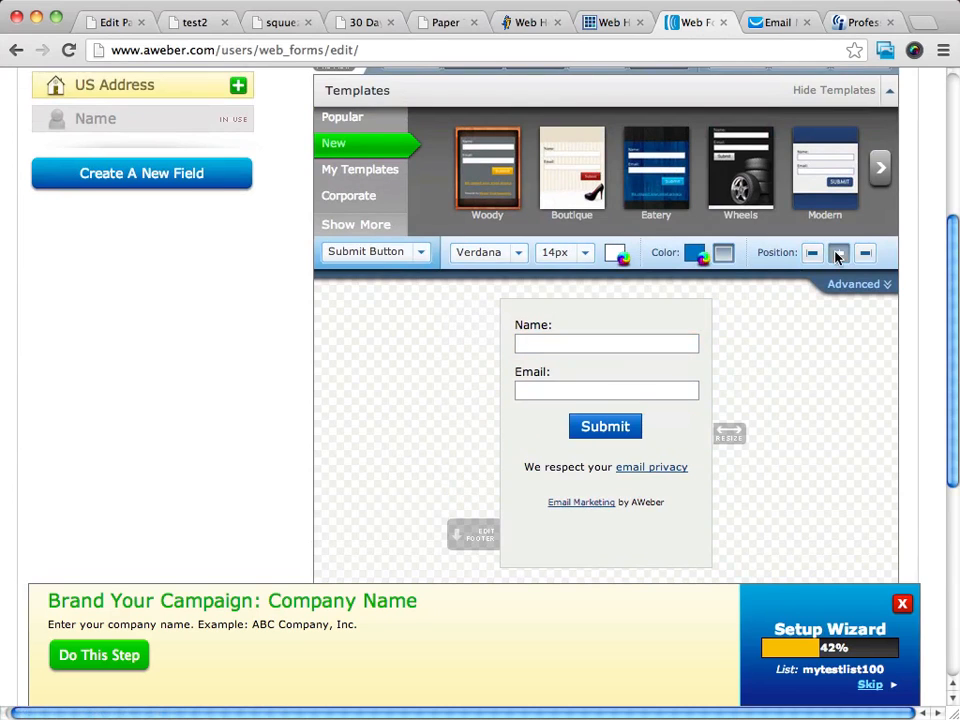
Step: Remove the "Email Marketing by AWeber" line and the footer from the form
scroll(831, 390, down, 3)
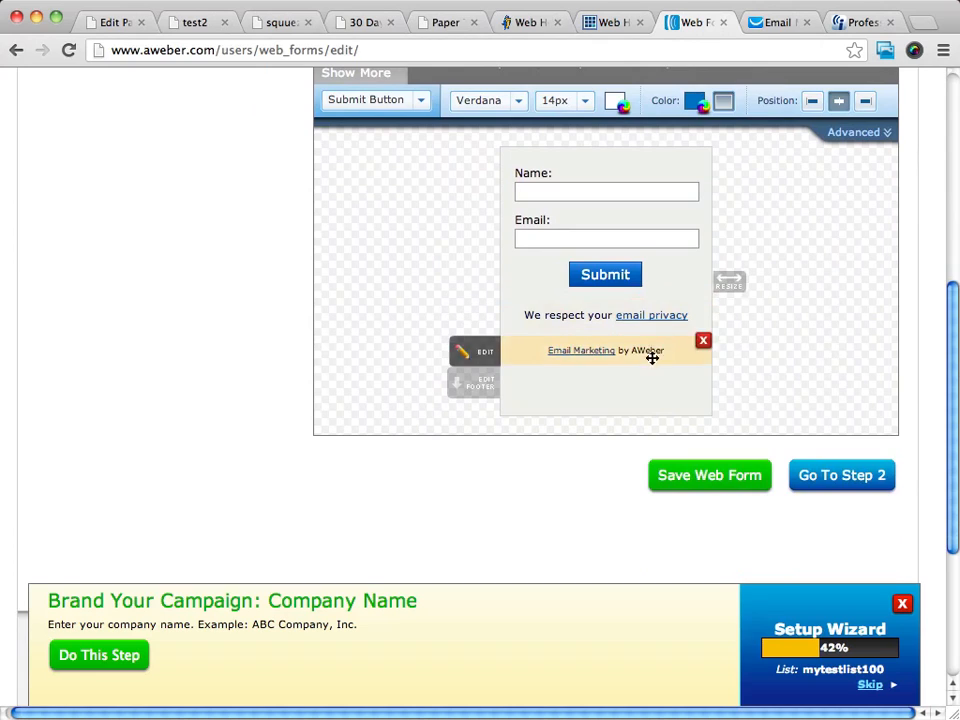
click(703, 344)
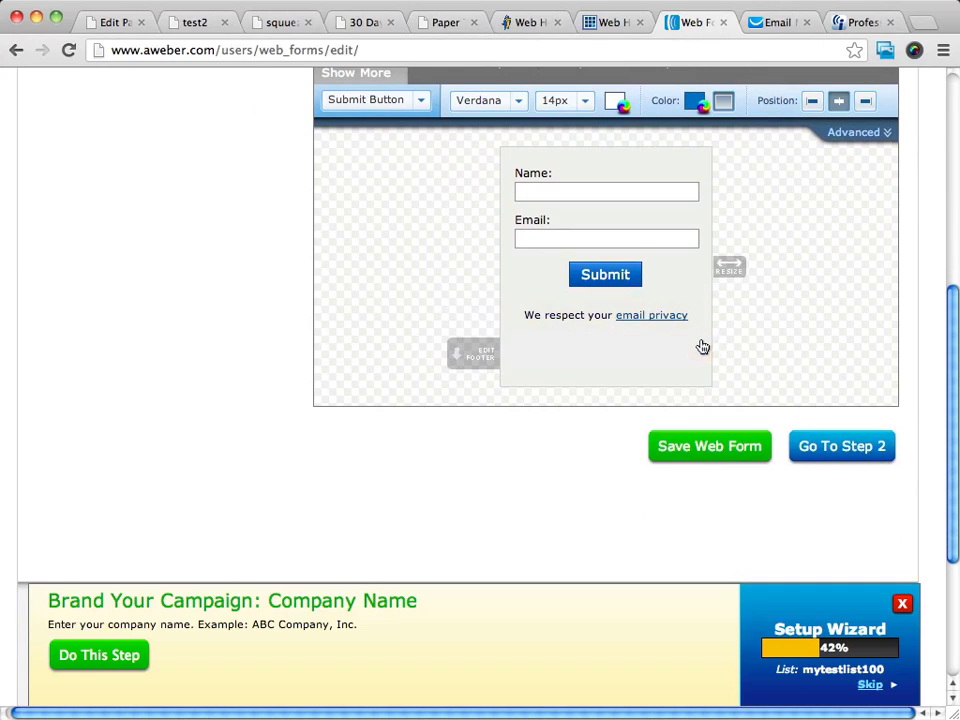
click(698, 367)
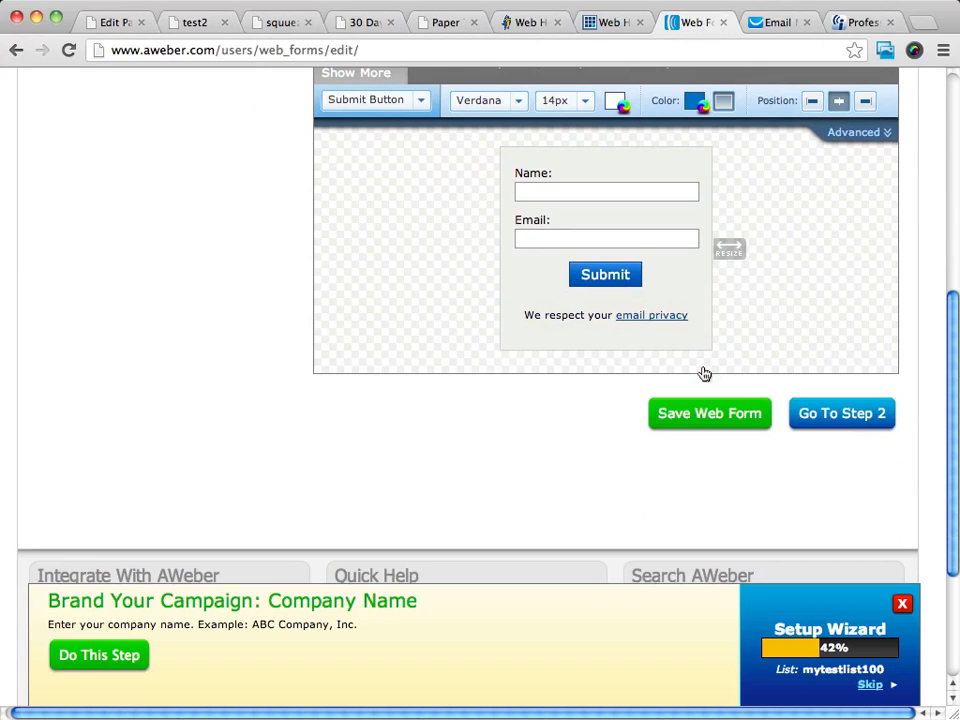
Step: Change the submit button's text to "Click Here for Instant Access" and save it
scroll(865, 286, up, 3)
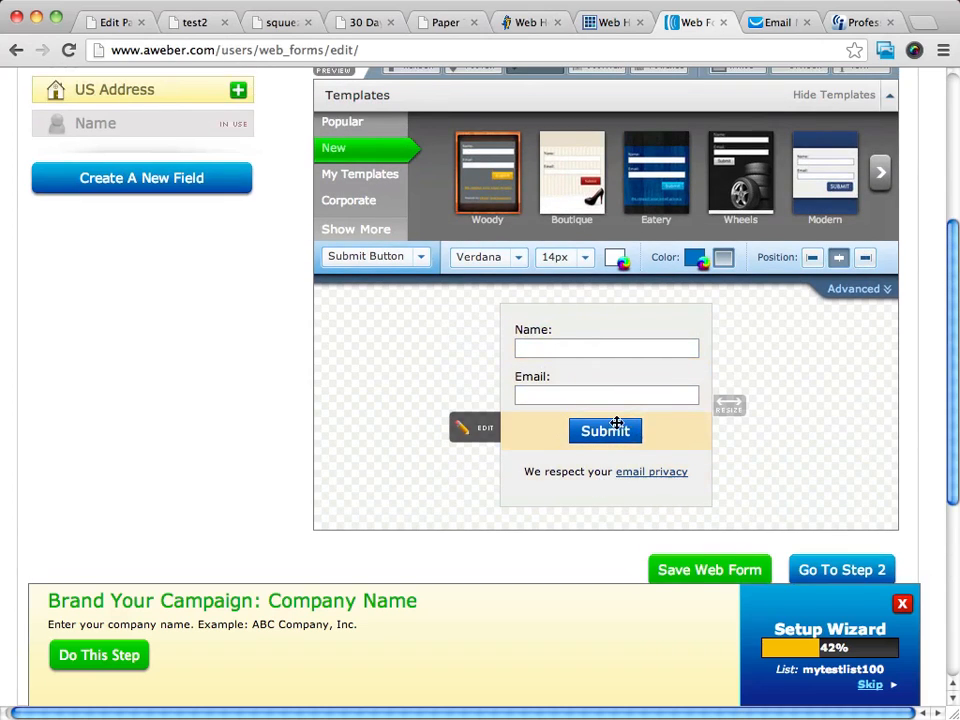
click(614, 433)
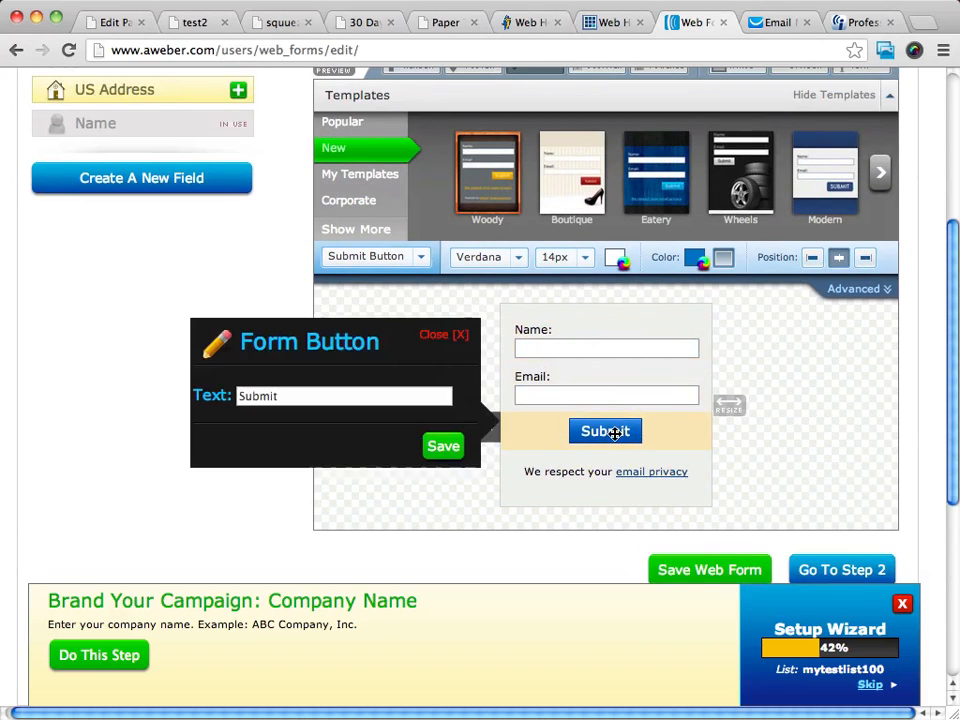
double_click(298, 396)
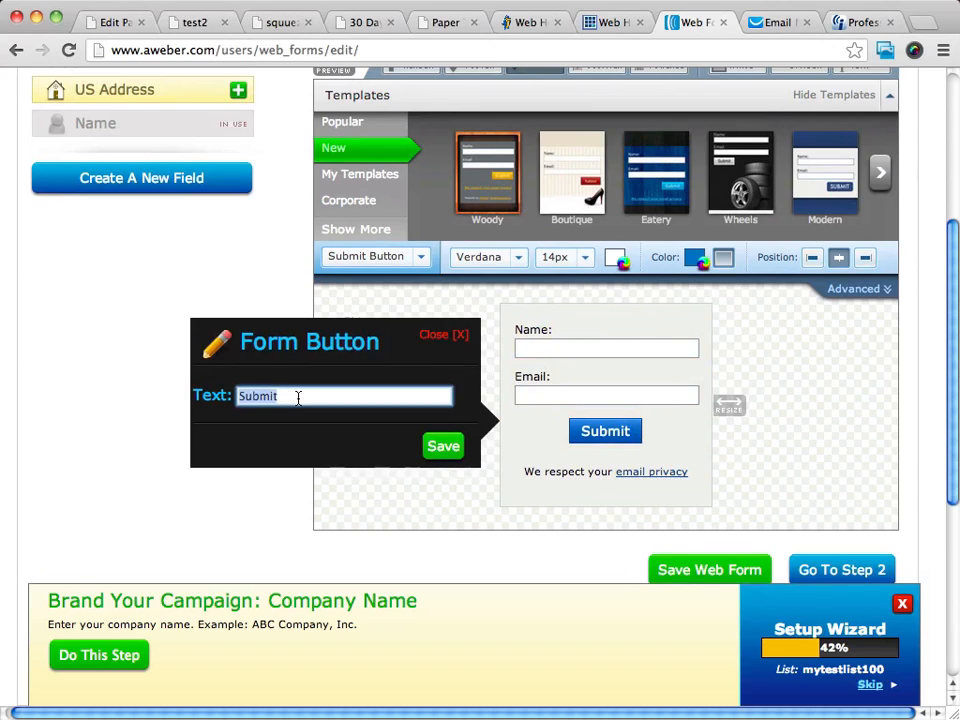
text(Click)
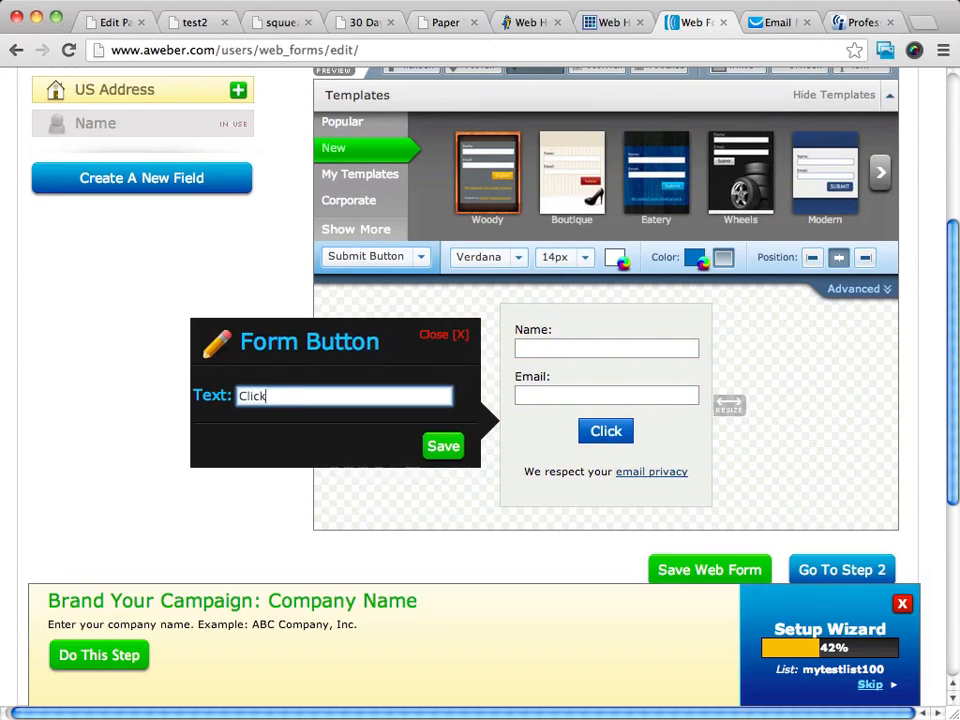
text( Here for I)
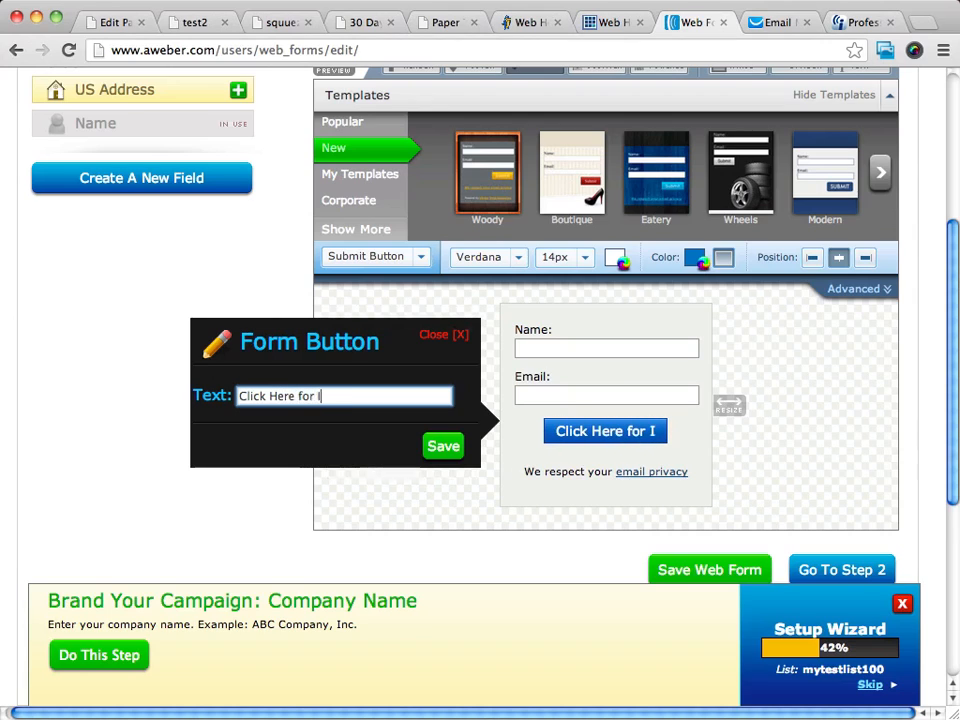
text(nstant A)
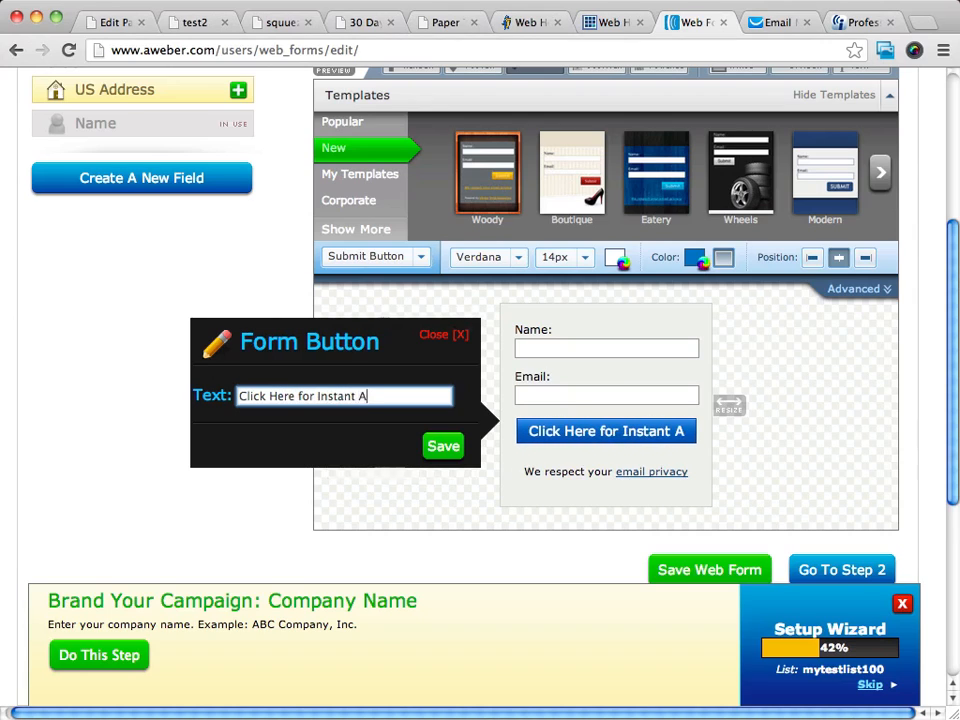
text(ccess)
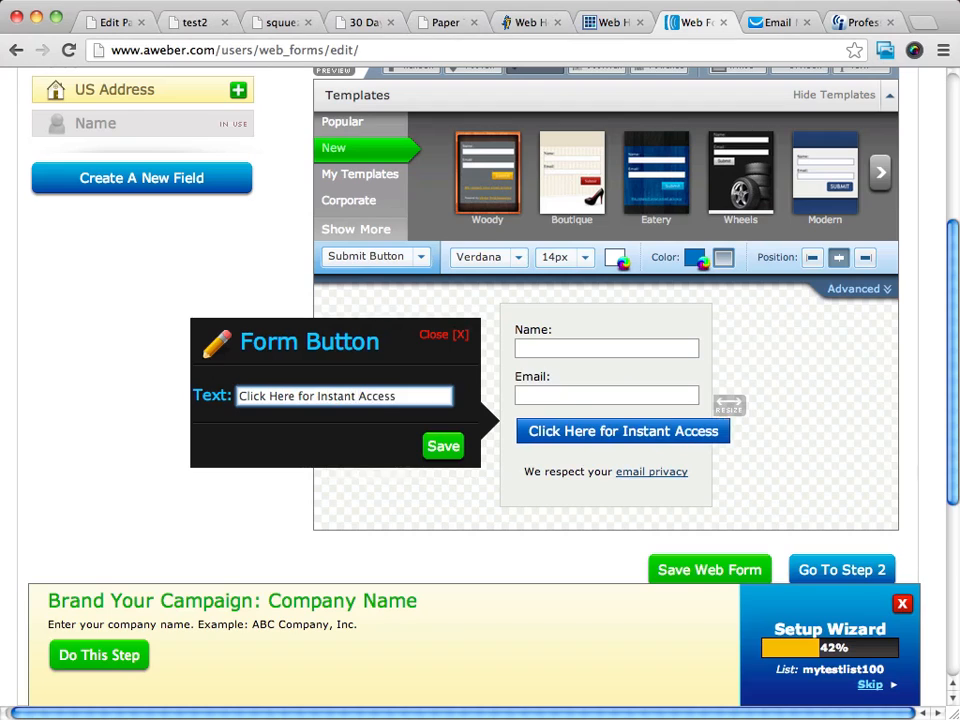
click(442, 447)
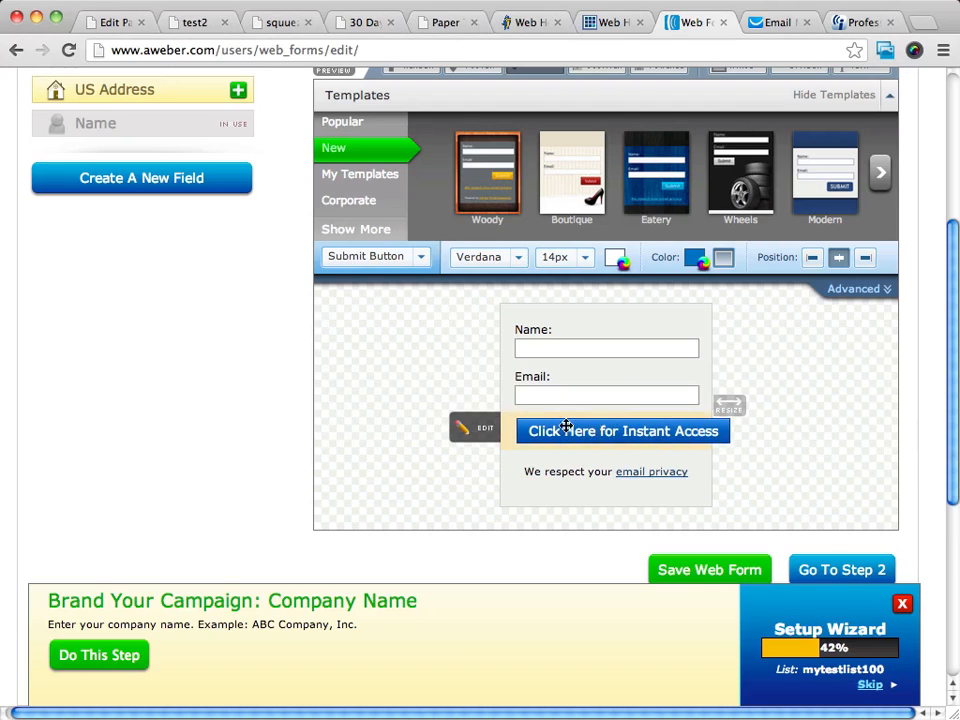
Step: Widen the form so the button fits inside it, and proceed to the form's Settings step
drag(720, 402, 771, 403)
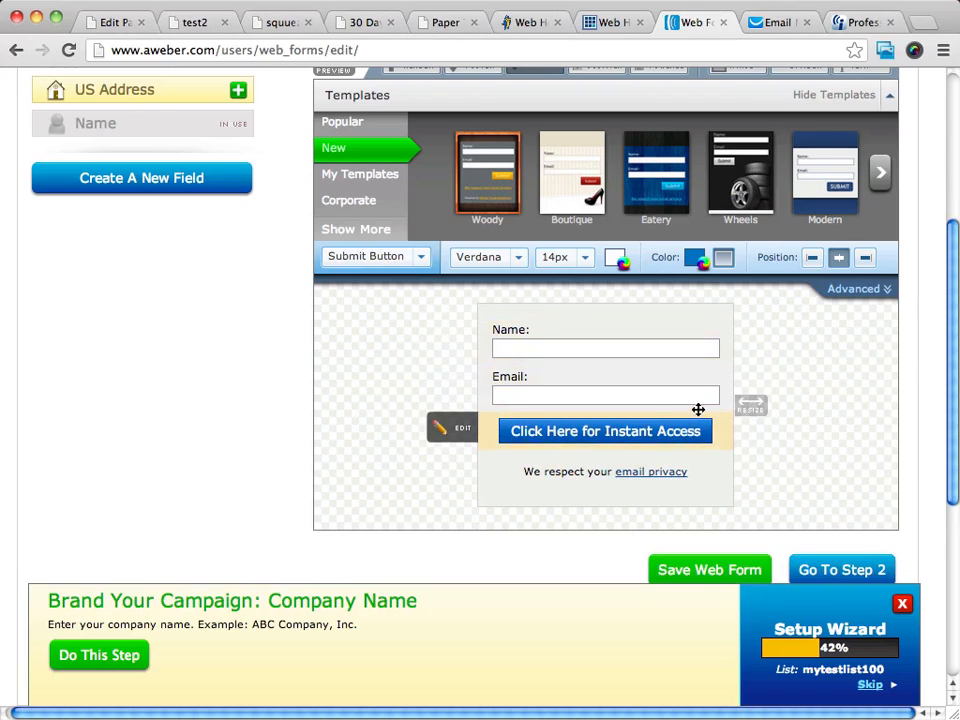
scroll(792, 420, down, 2)
click(811, 478)
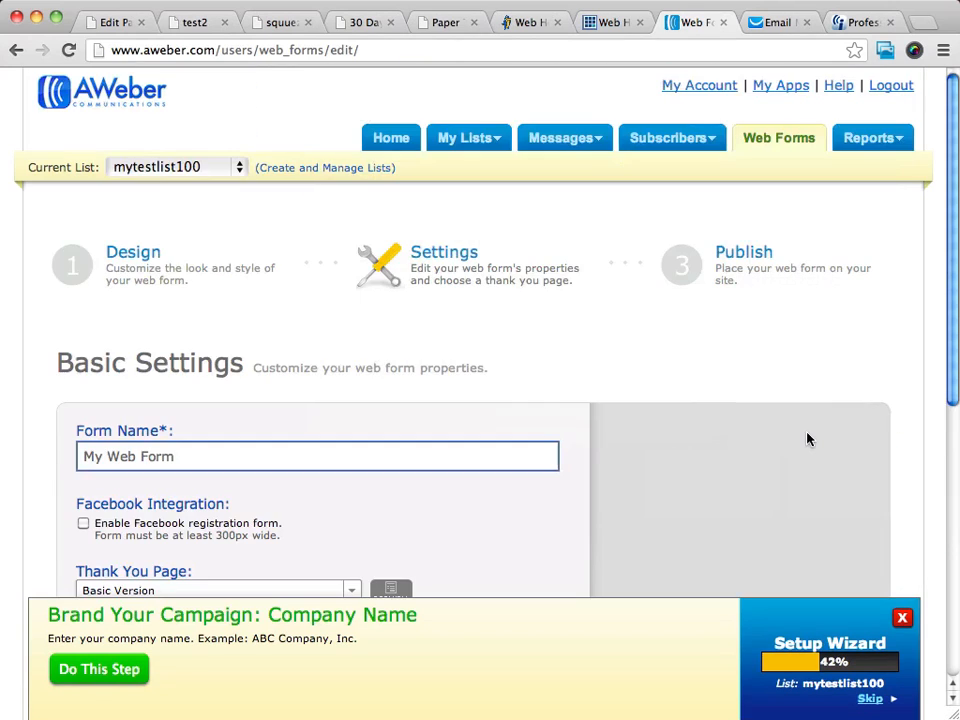
scroll(548, 306, down, 3)
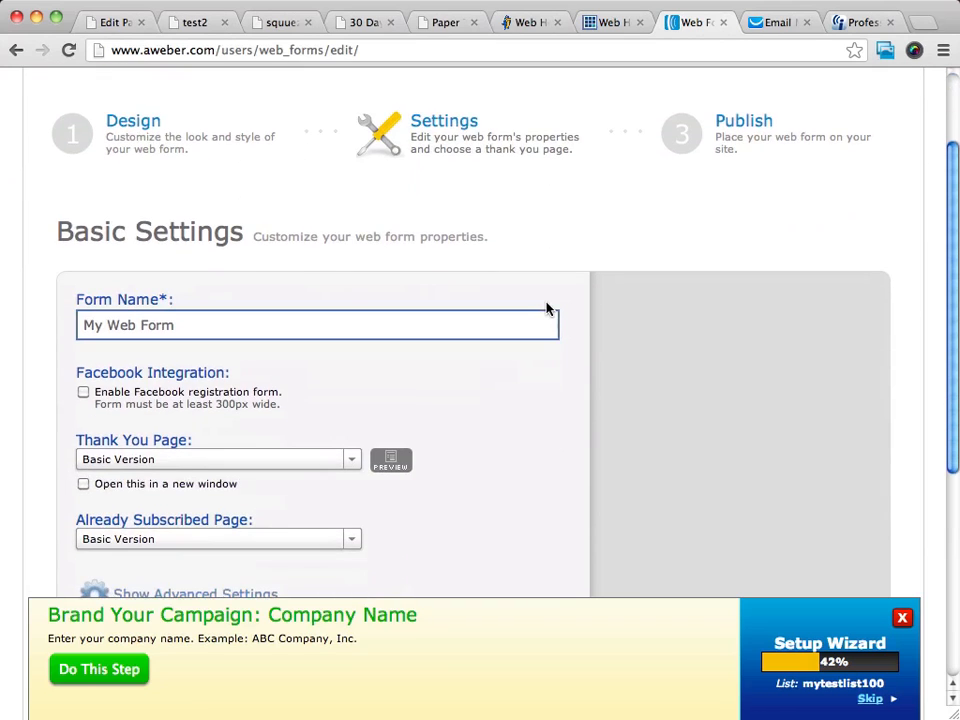
scroll(546, 308, down, 3)
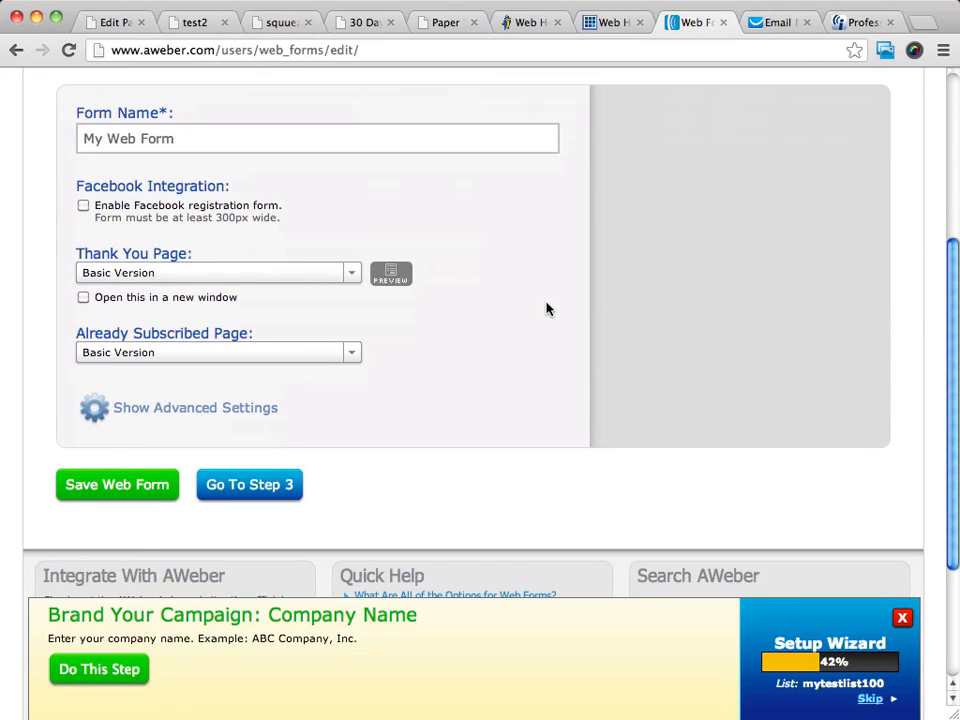
click(355, 274)
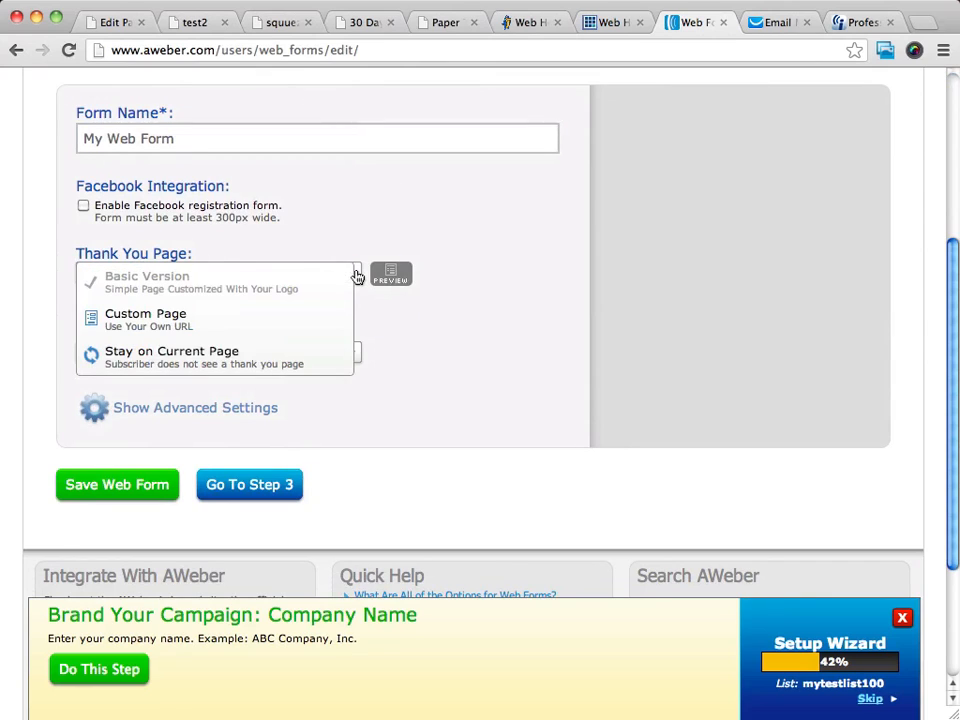
click(148, 321)
click(246, 306)
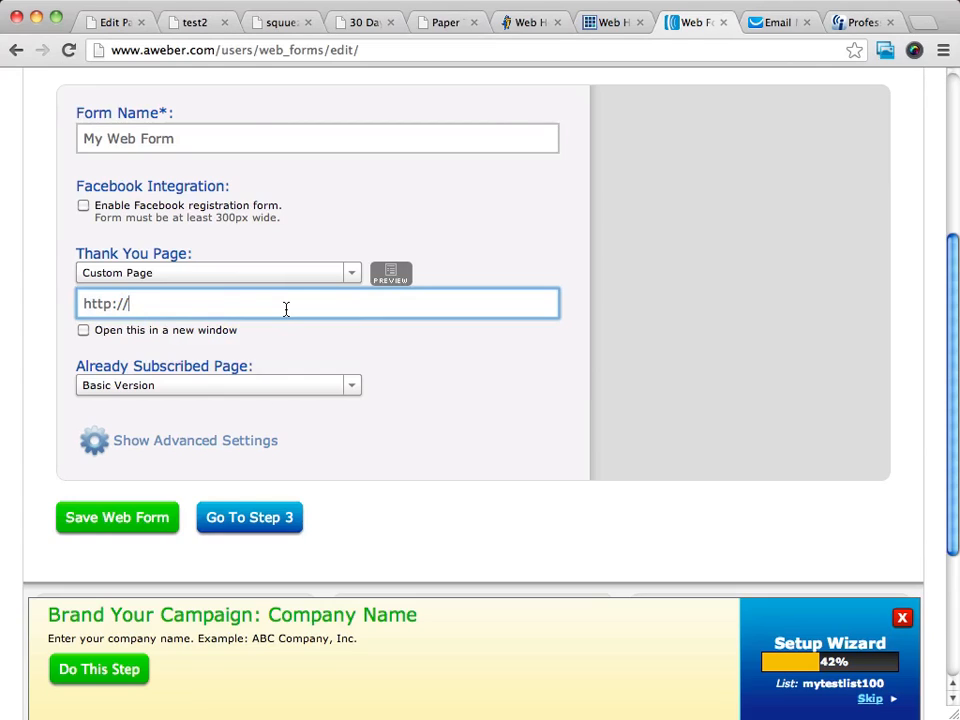
text(pro-productrev)
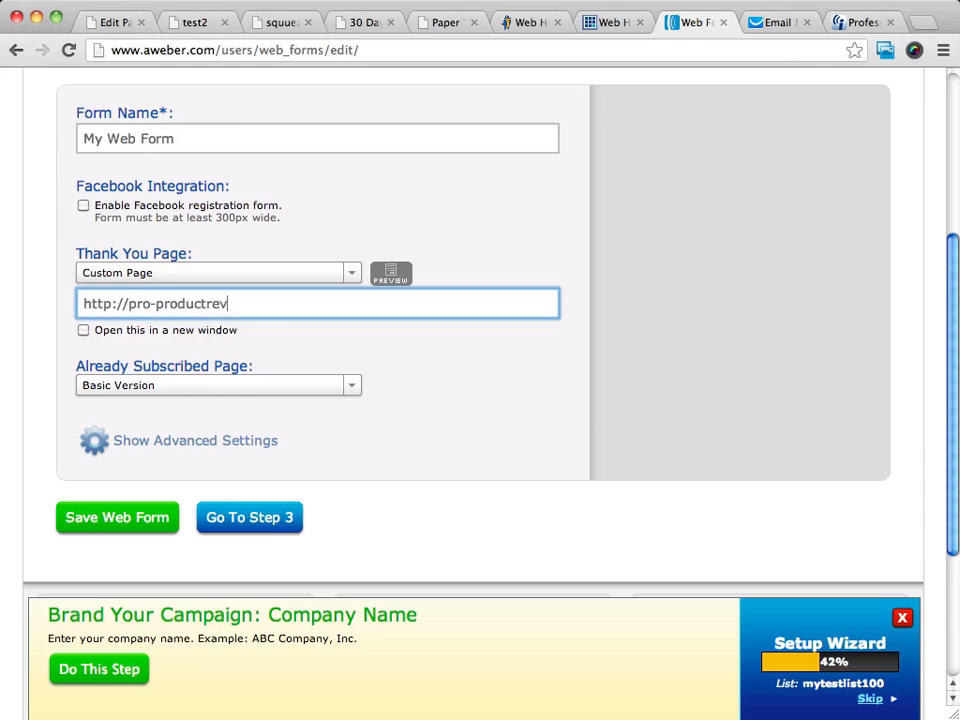
text(iews.com/oto)
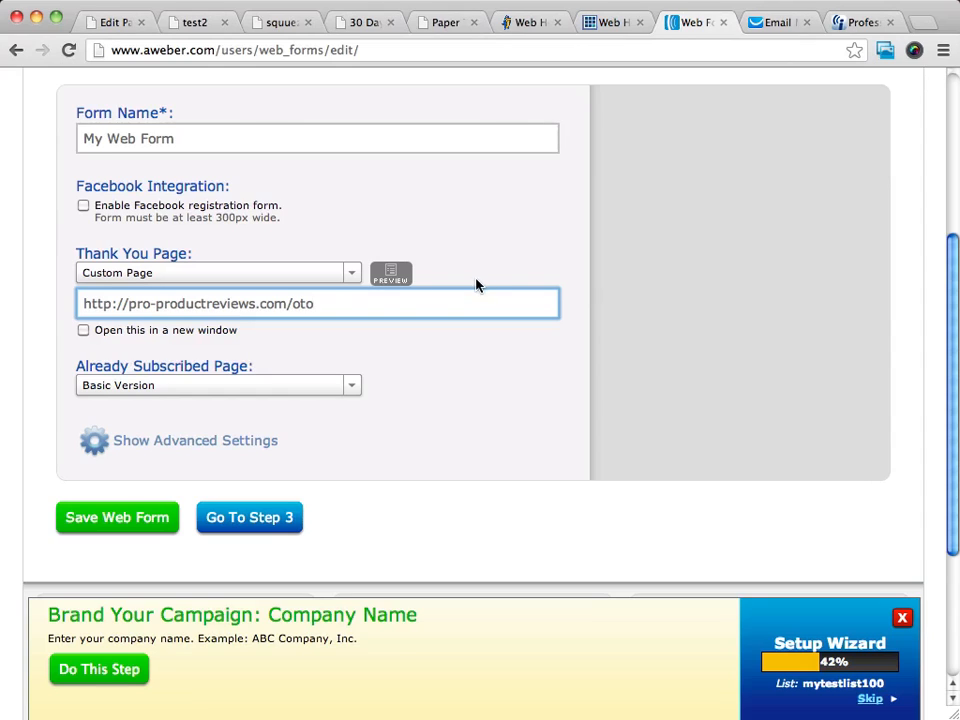
click(354, 388)
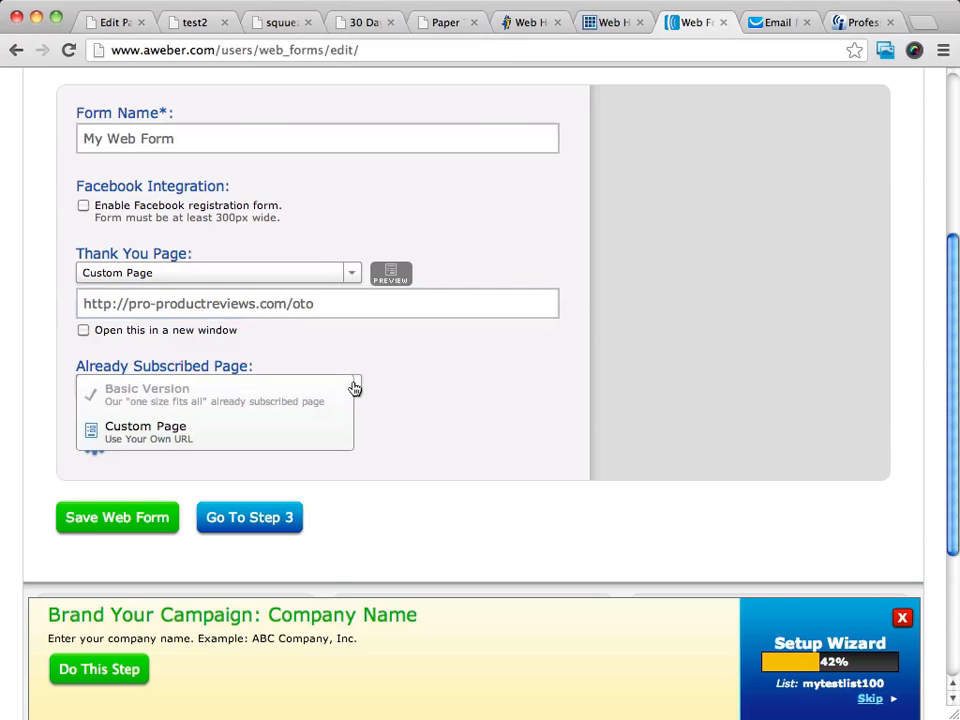
click(195, 431)
triple_click(275, 305)
key(super+c)
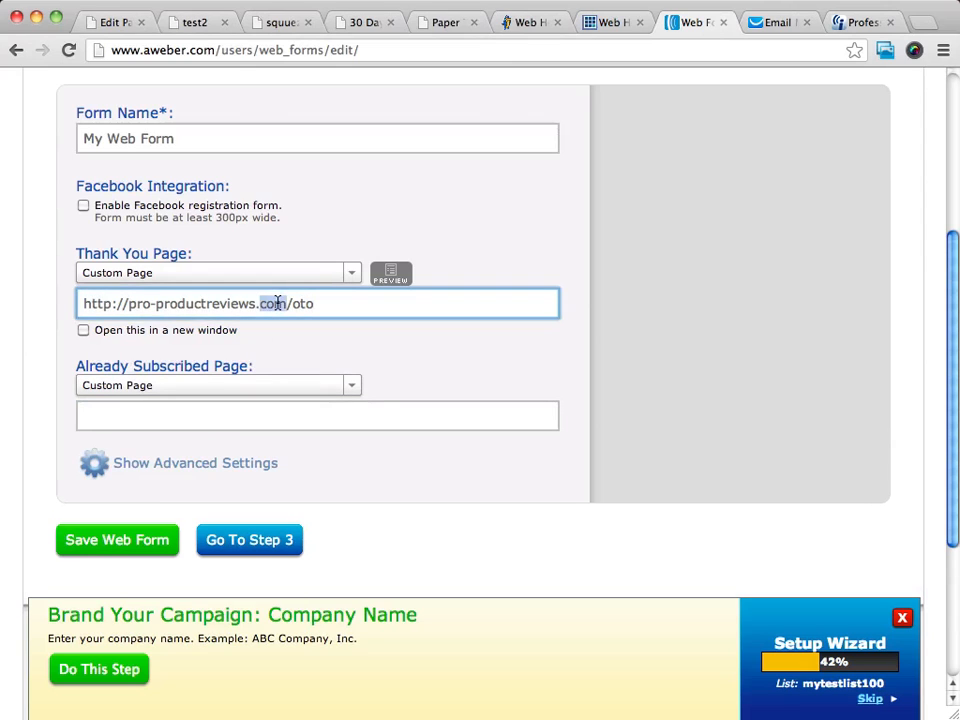
click(206, 416)
text(http://)
key(super+v)
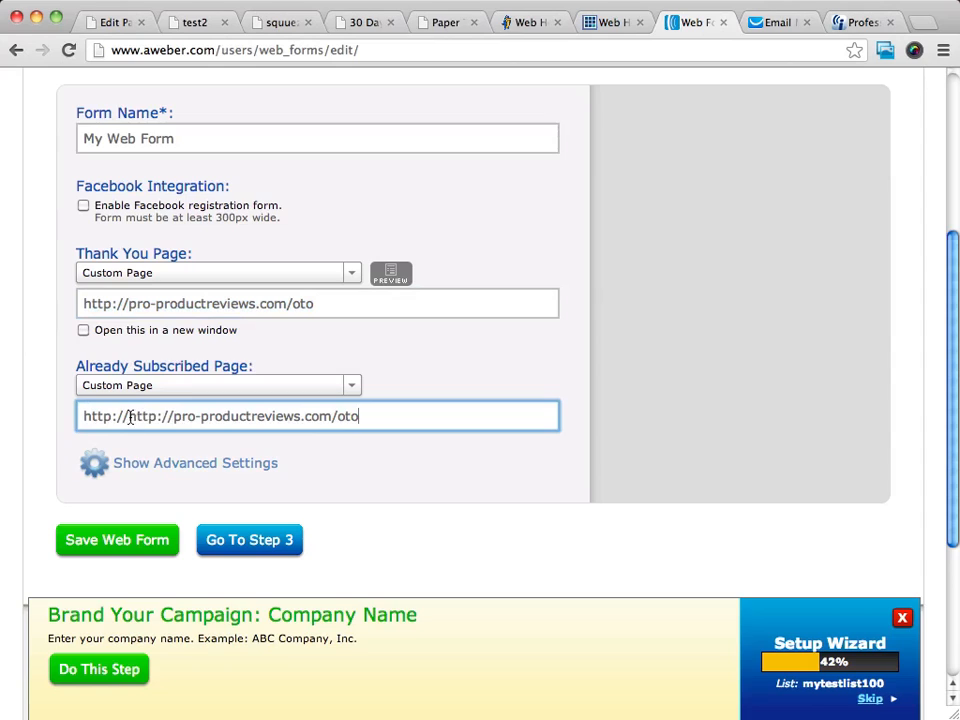
drag(129, 416, 45, 418)
key(BackSpace)
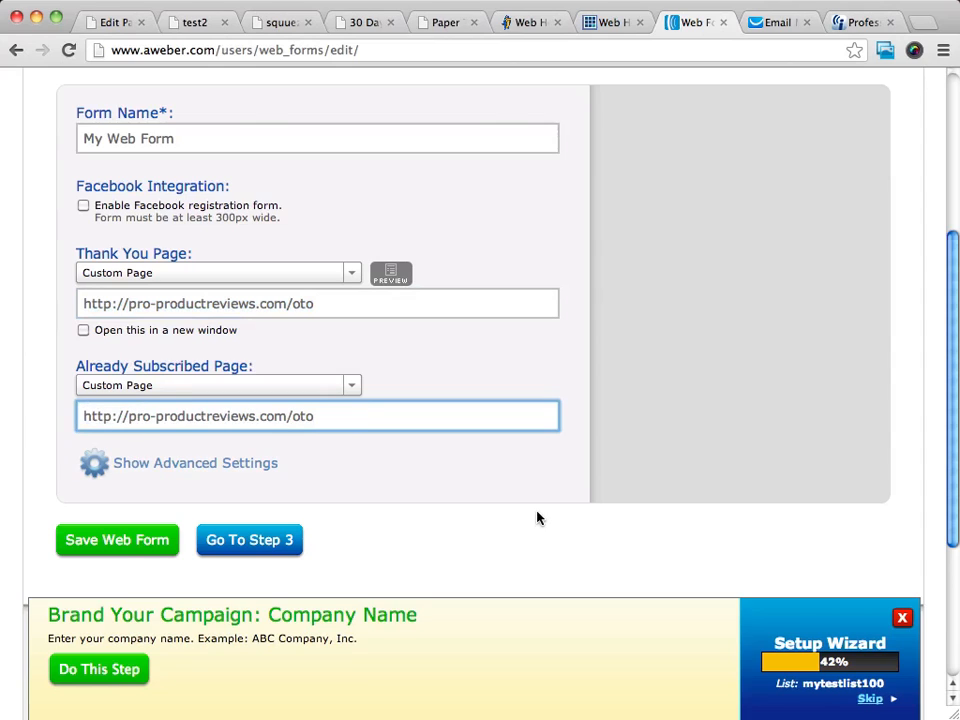
Step: Save the web form and proceed to the Publish step with its installation options
click(103, 541)
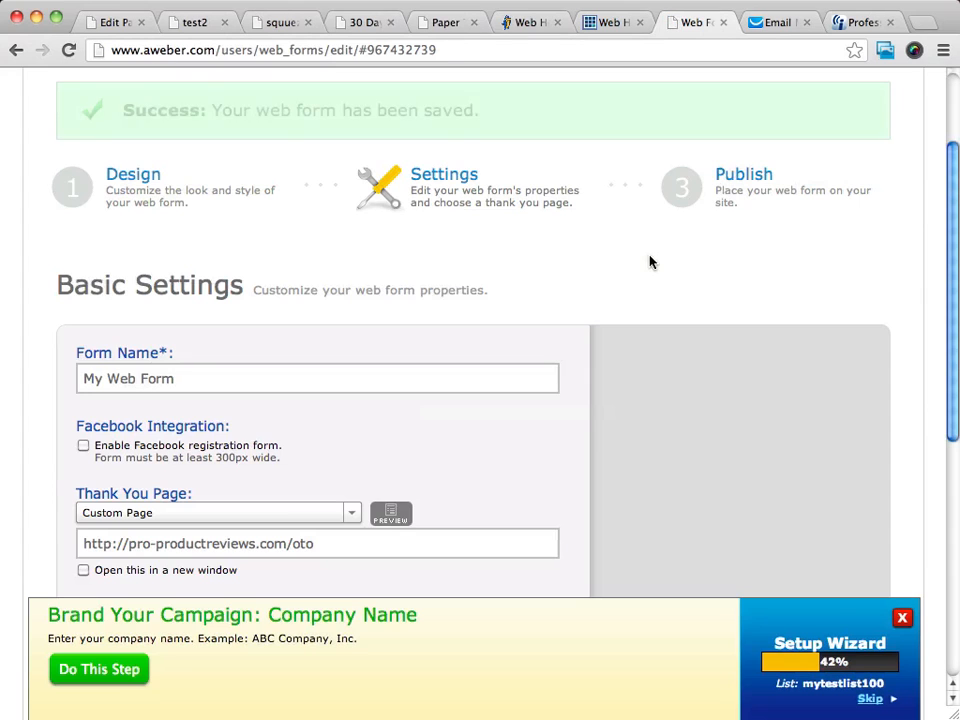
scroll(305, 307, down, 3)
scroll(290, 305, down, 3)
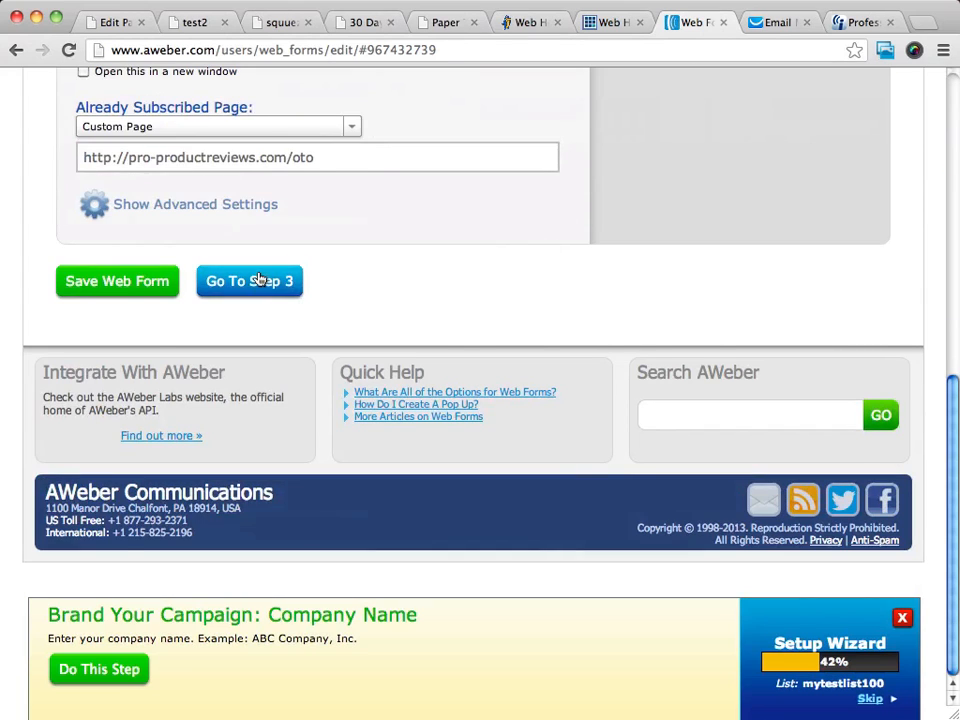
click(257, 281)
scroll(617, 292, down, 5)
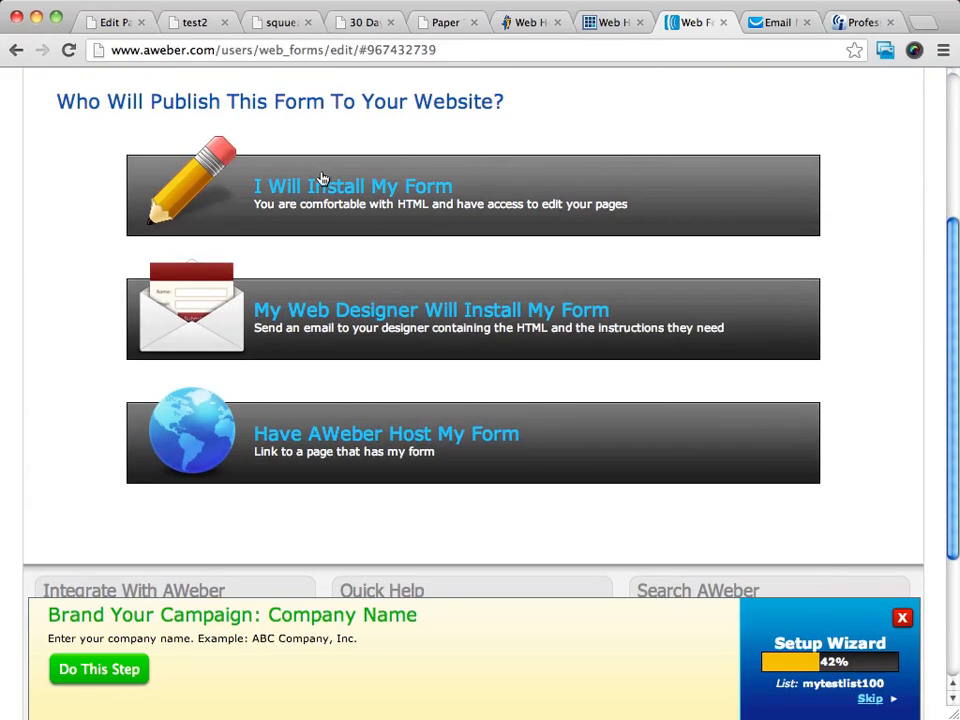
Step: Choose to install the form yourself and select the full JavaScript snippet for the website
scroll(609, 180, up, 3)
click(436, 340)
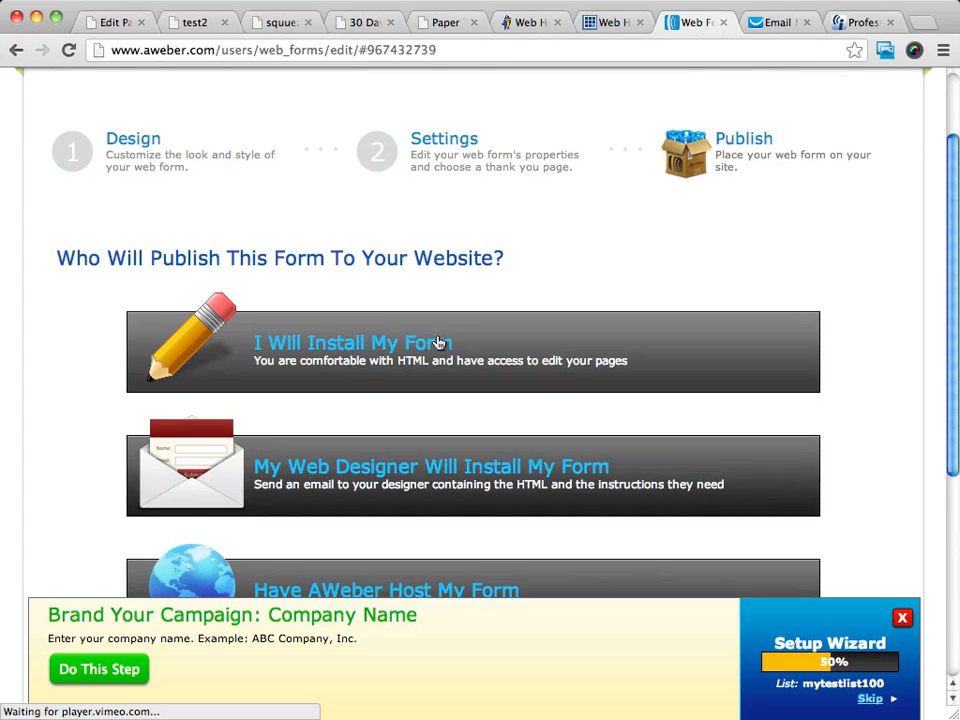
scroll(596, 386, down, 3)
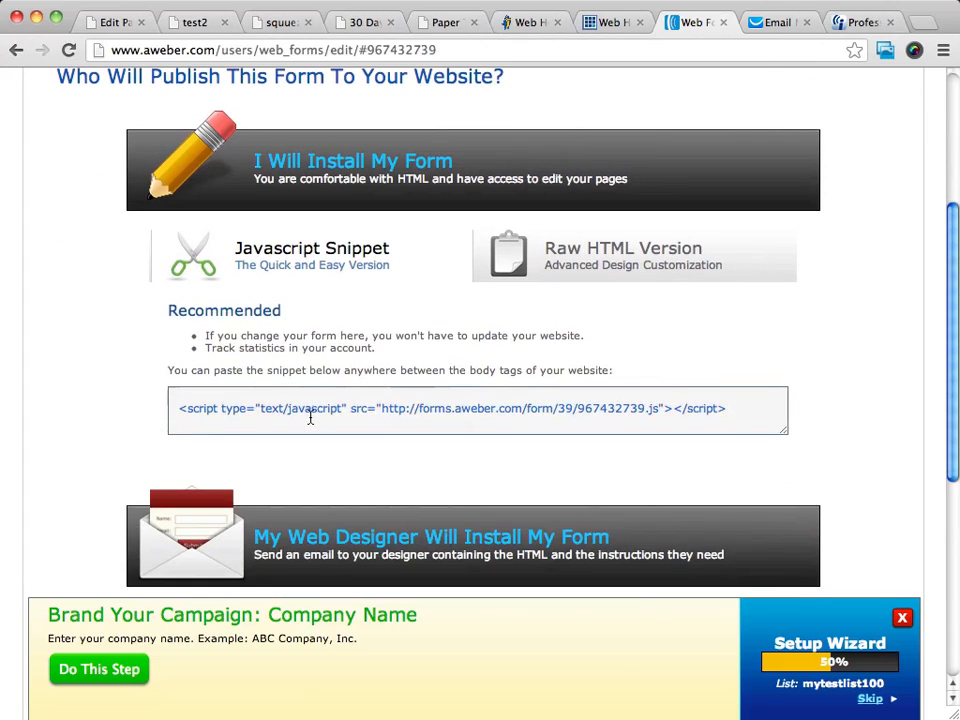
click(477, 410)
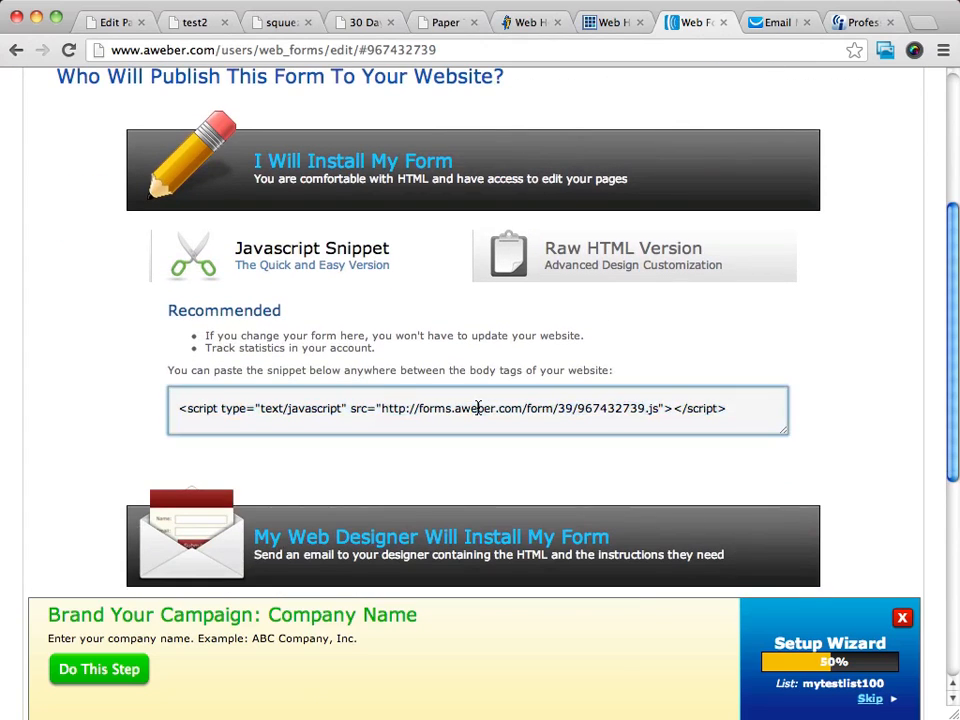
click(474, 409)
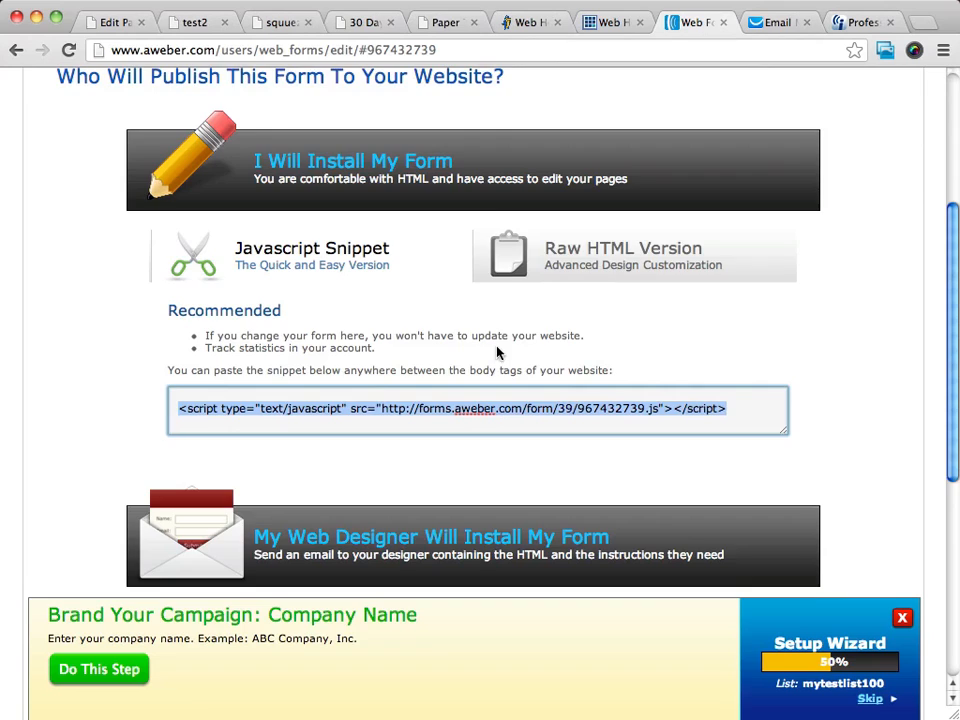
scroll(559, 354, up, 3)
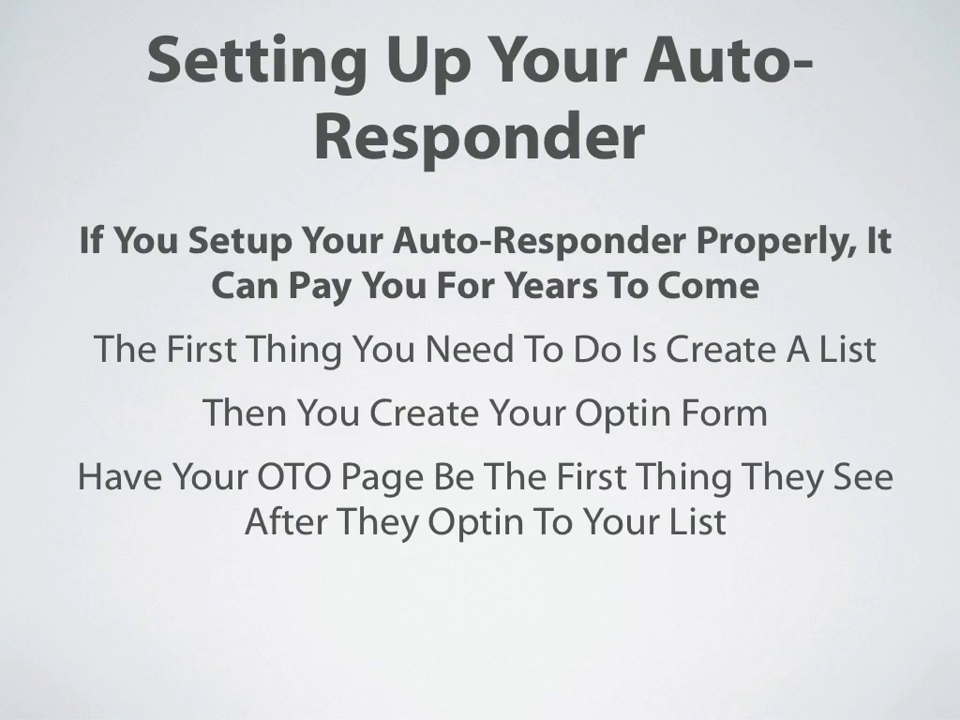
key(Right)
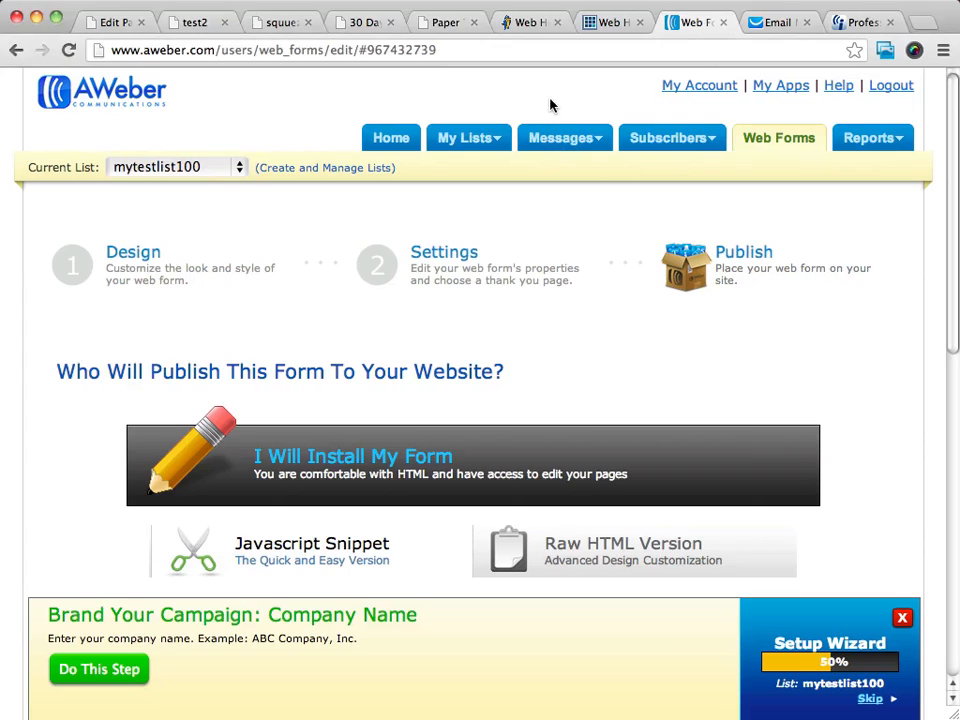
Step: Open the follow-up messages for mytestlist100 and start a new plain text message
mouse_move(560, 143)
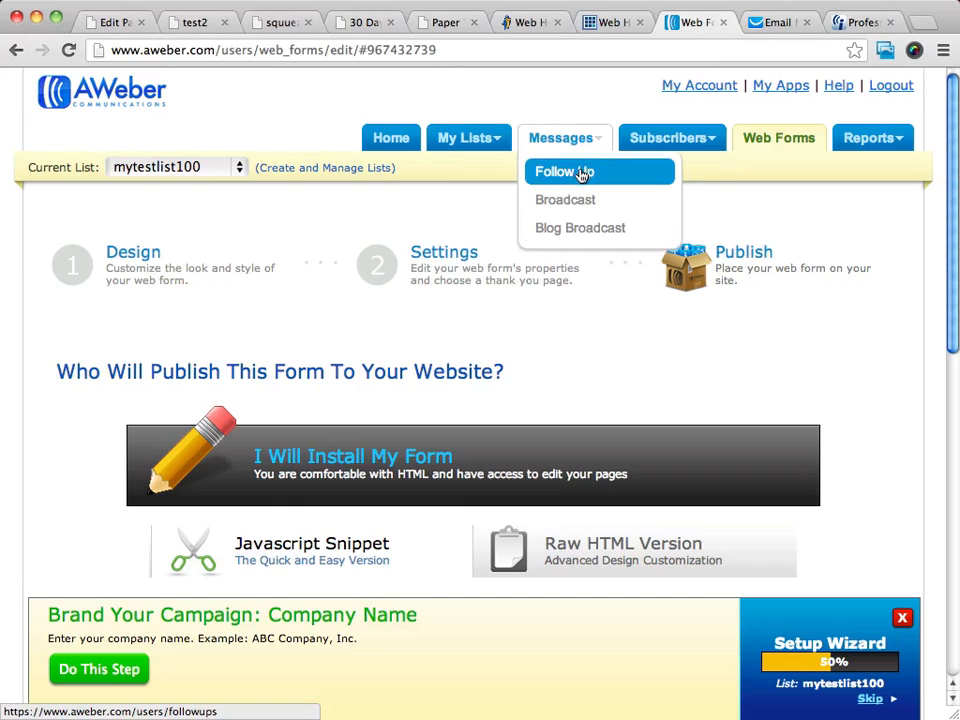
click(583, 173)
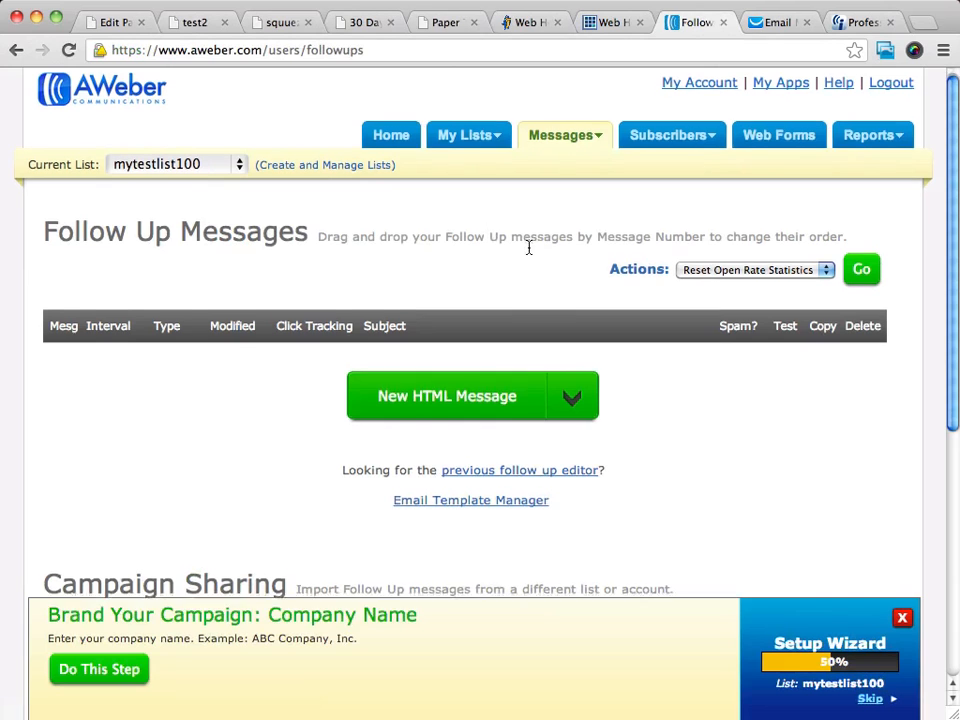
scroll(527, 251, down, 2)
scroll(520, 250, up, 2)
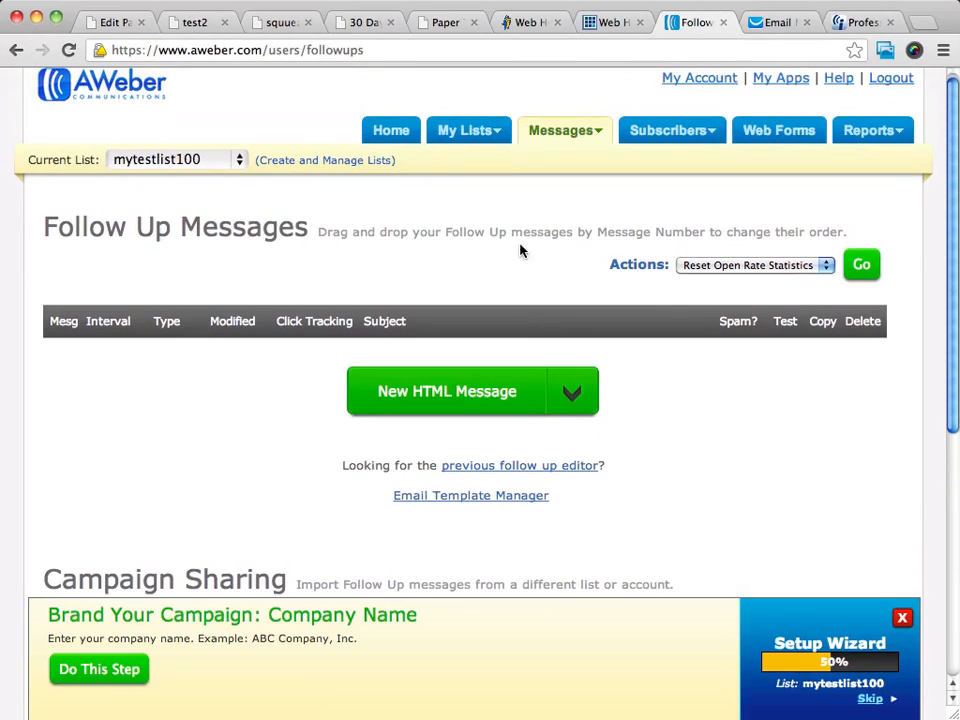
click(564, 399)
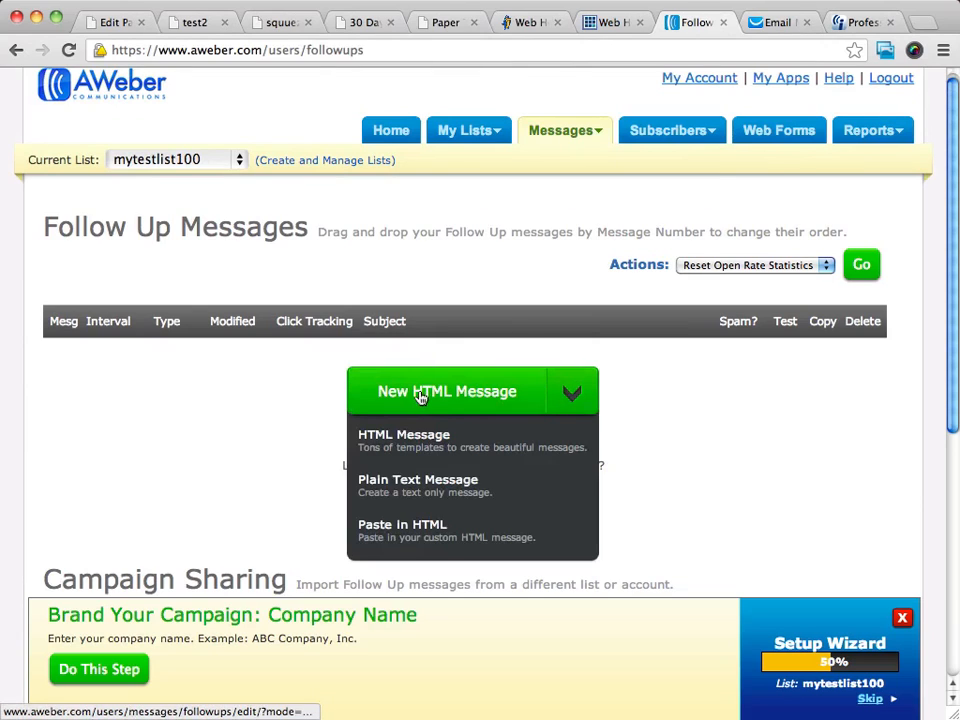
click(420, 487)
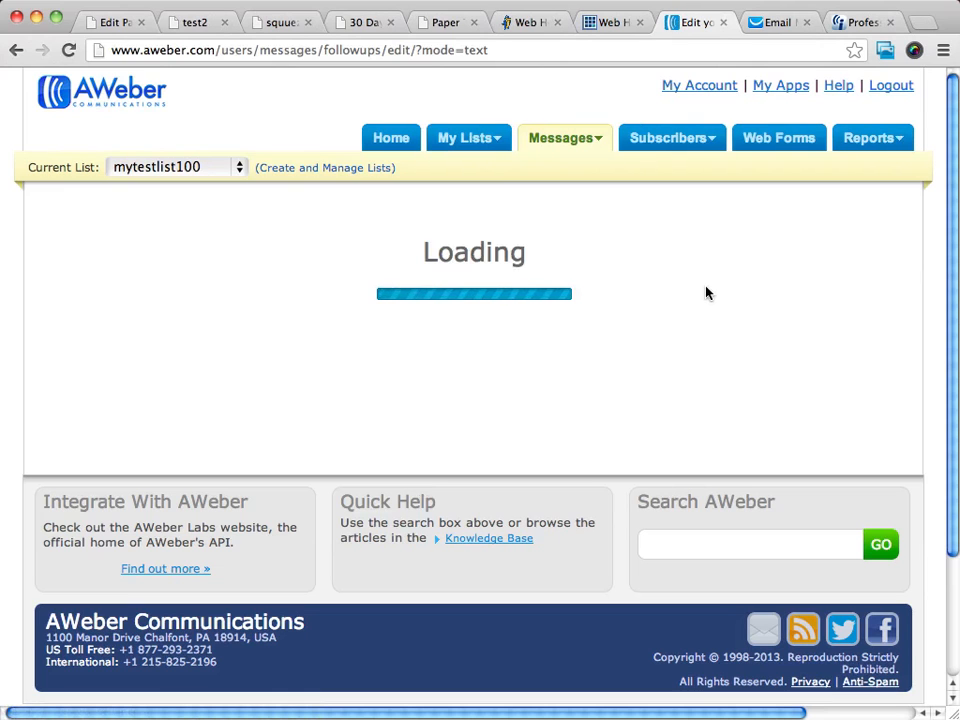
Step: Set the message subject to "Thanks for Signing Up, Here Is Your Download"
scroll(706, 292, down, 5)
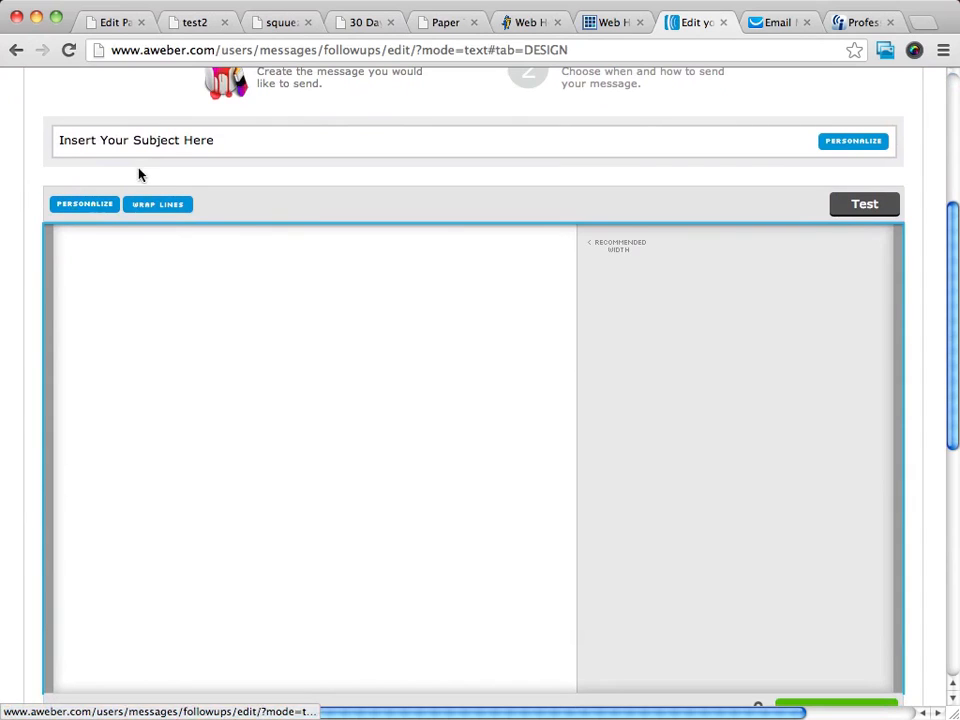
click(193, 147)
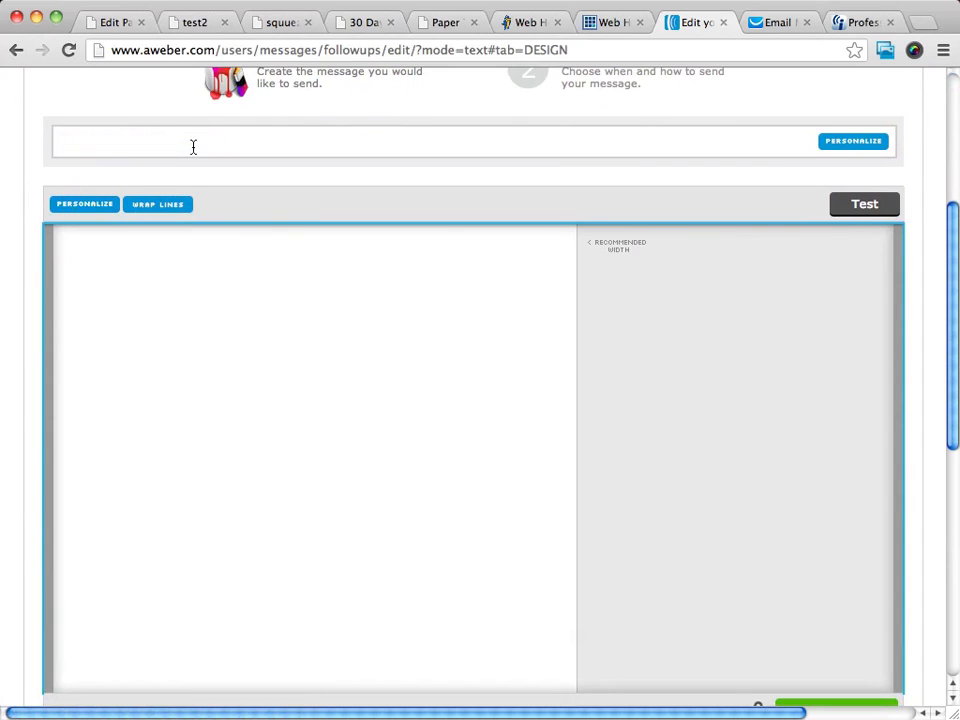
text(Th)
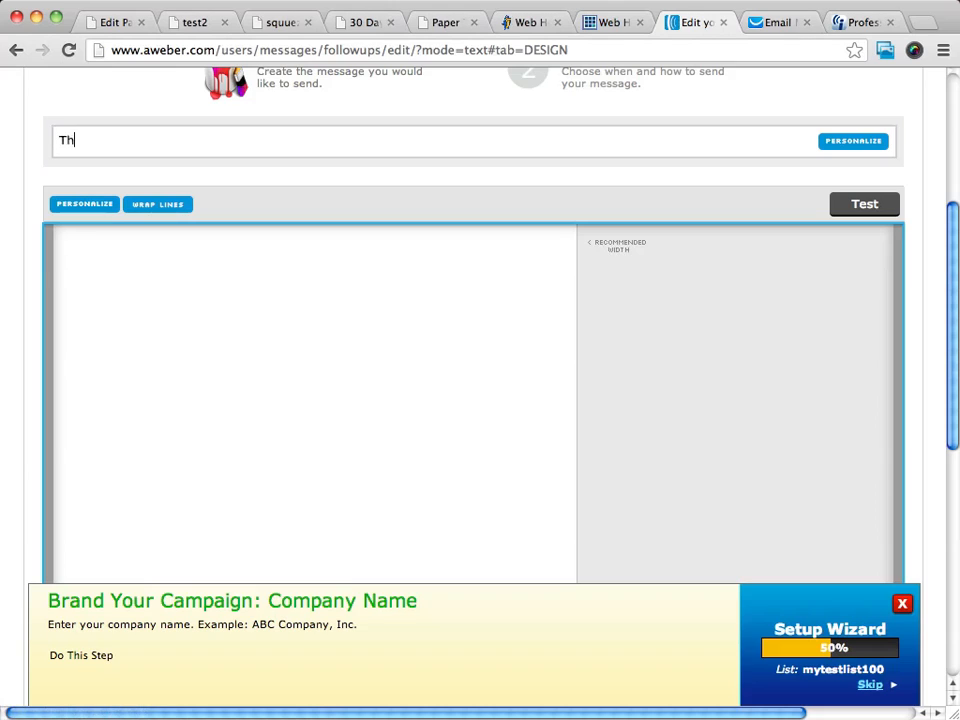
text(anks for Signing Up)
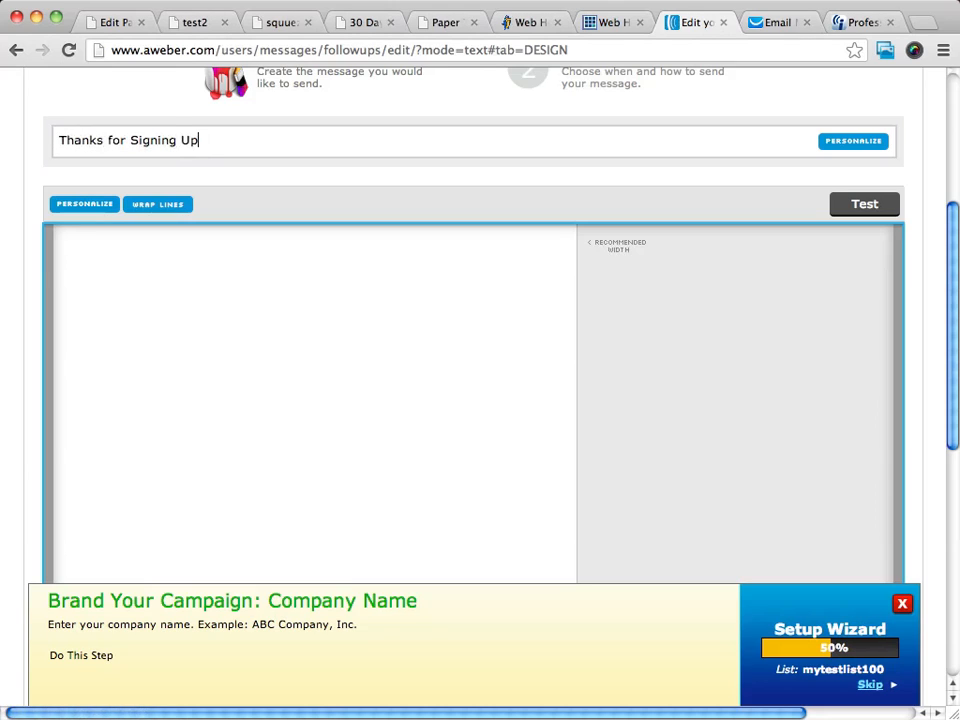
text(, here Is Your D)
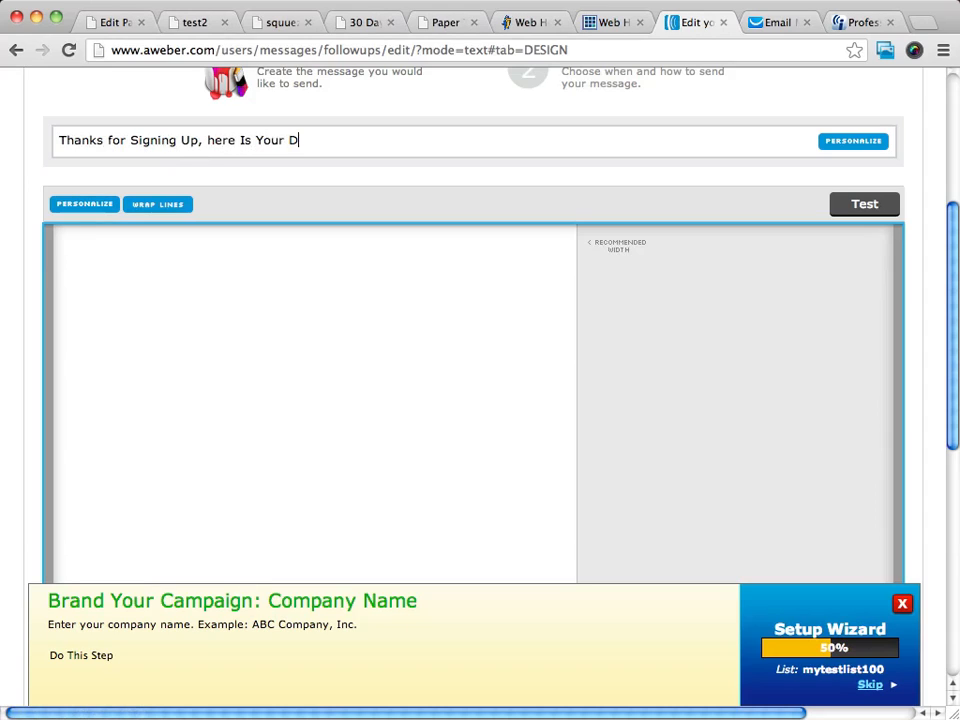
text(ownload)
click(208, 140)
key(Delete)
text(H)
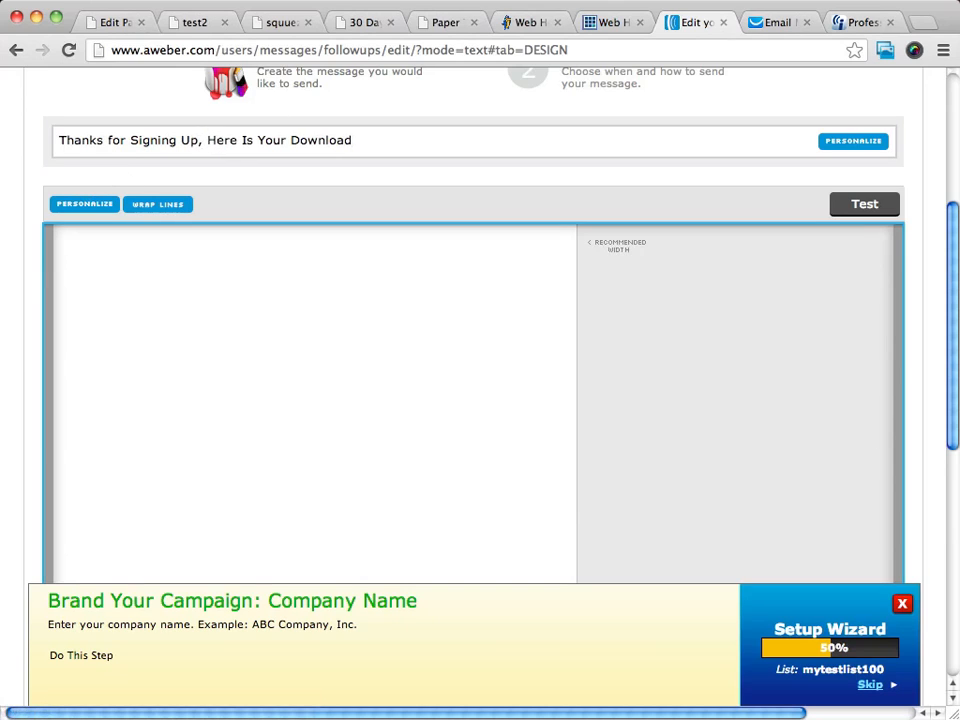
Step: Write "Here is your download, thank them for signing up" as the first line of the message body
scroll(411, 300, down, 5)
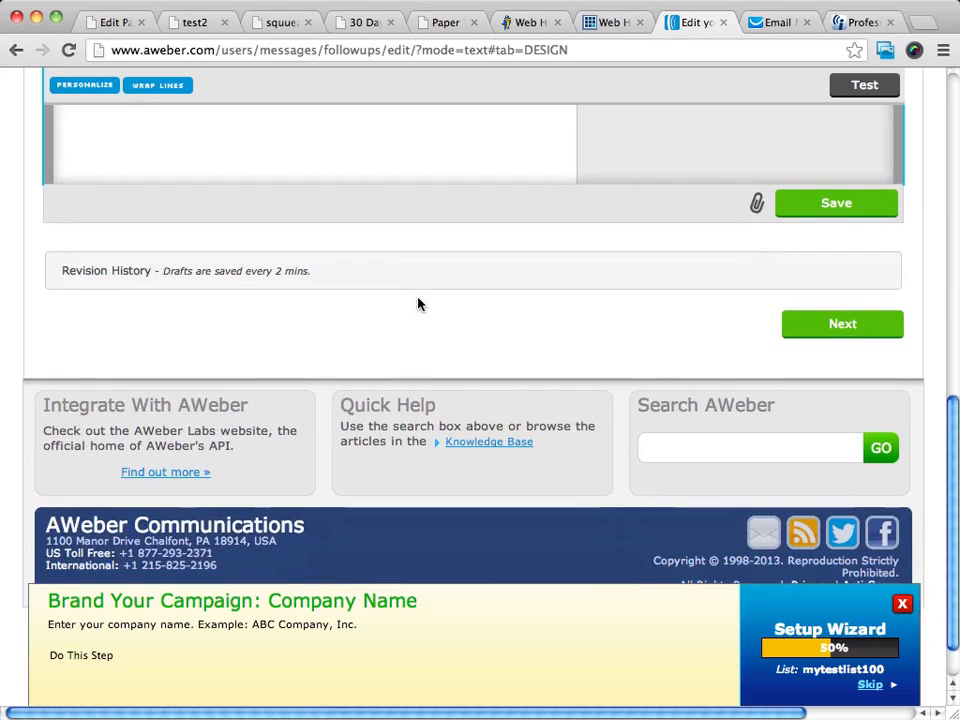
scroll(418, 304, up, 5)
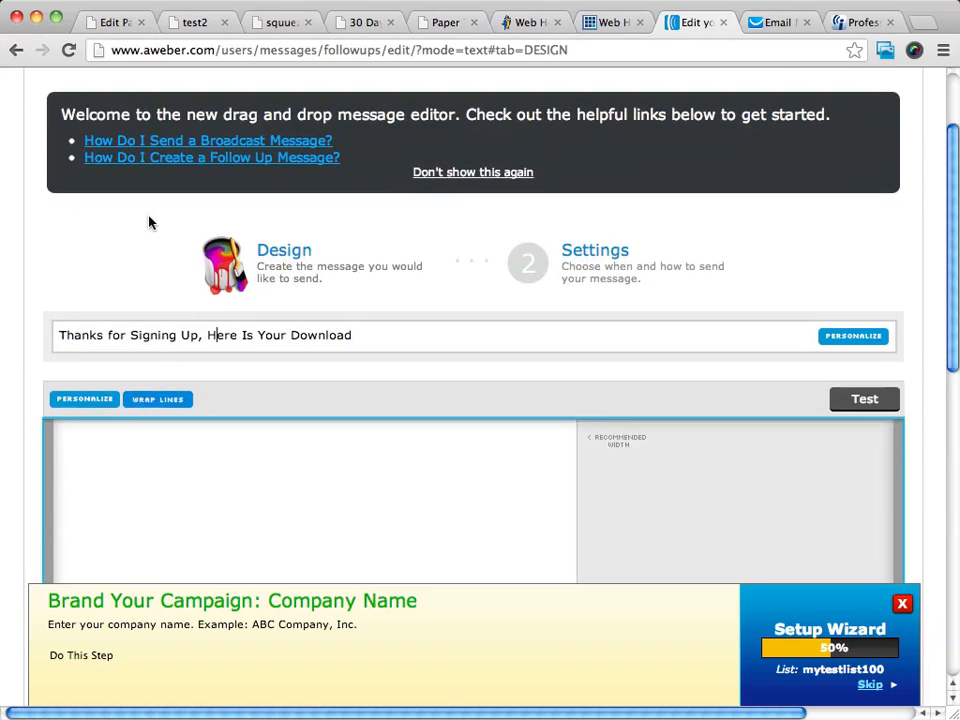
click(195, 456)
text(Here is yo)
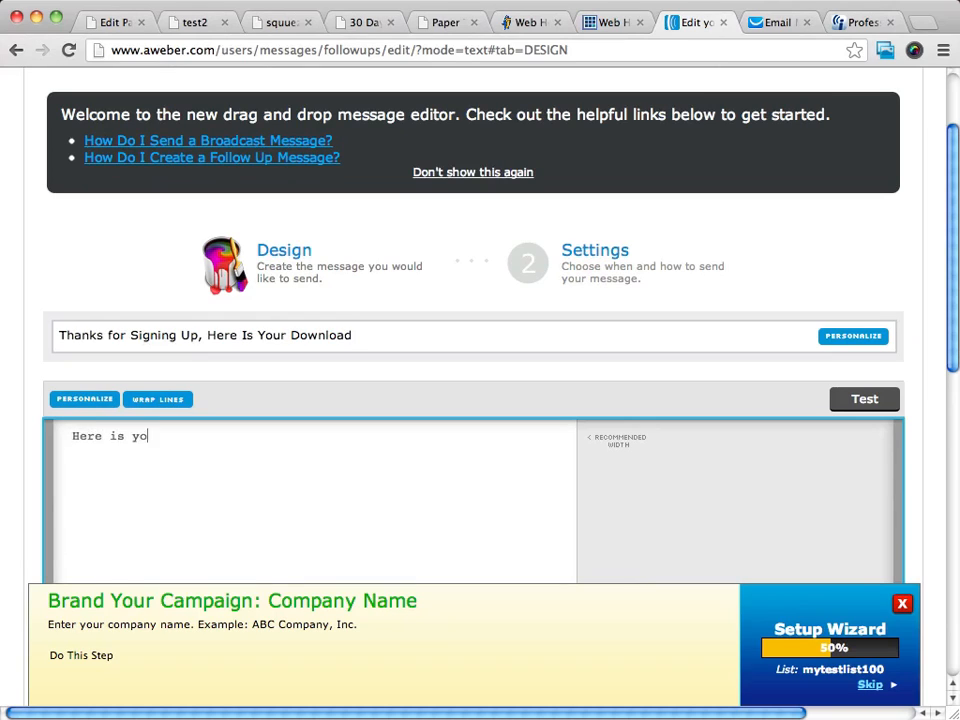
text(ur download, thank them)
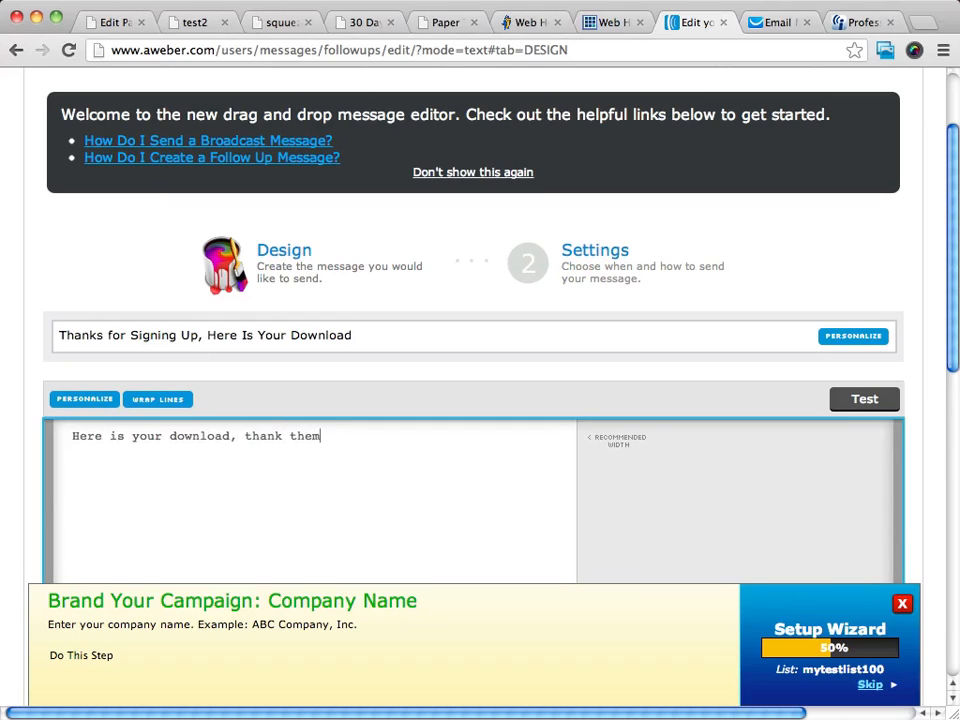
text( for signing upo)
key(BackSpace)
text(p)
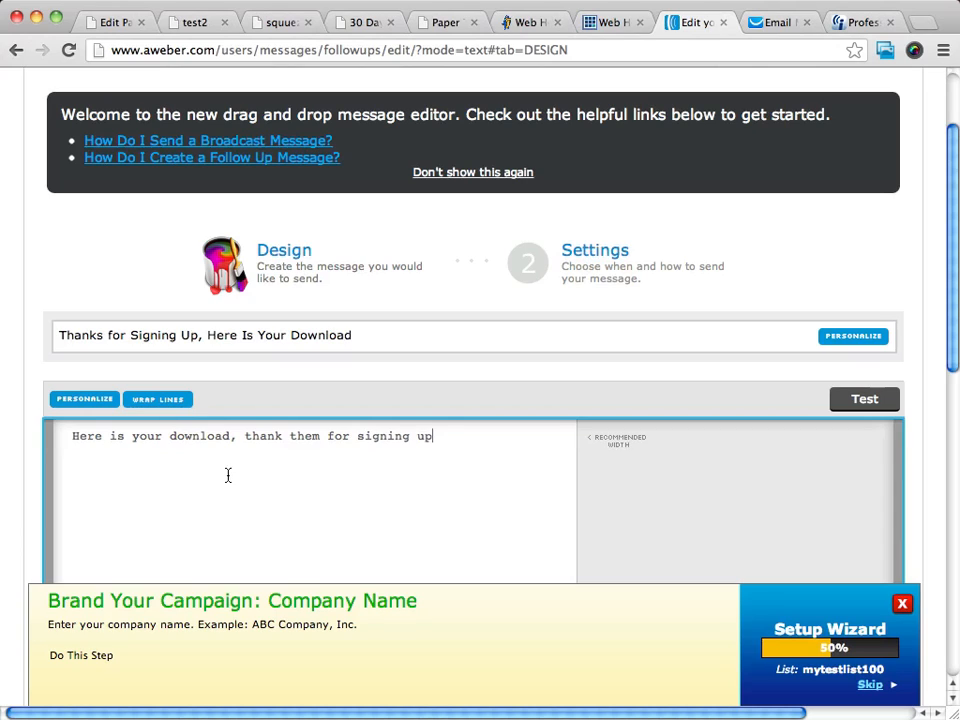
Step: Add the separate body lines "lin" and "thanks", with the sender's first name directly below as the sign-off
key(Return)
text(lin  )
text(thanks)
key(shift+Return)
text(Mark)
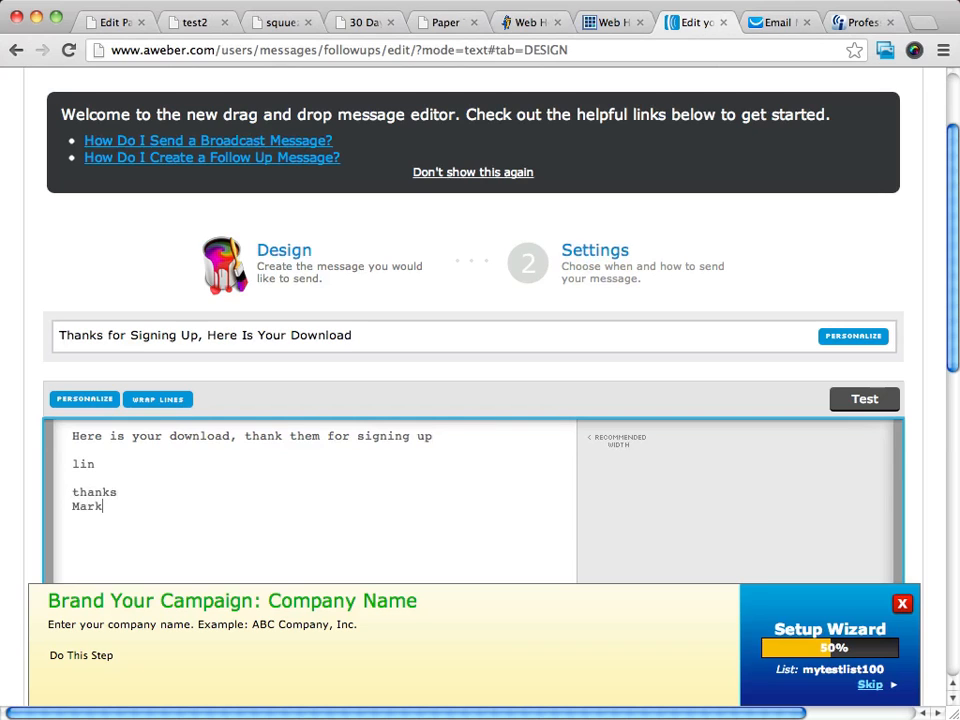
Step: Proceed to the message's Settings step, and save and exit the message with click tracking enabled
scroll(482, 364, down, 3)
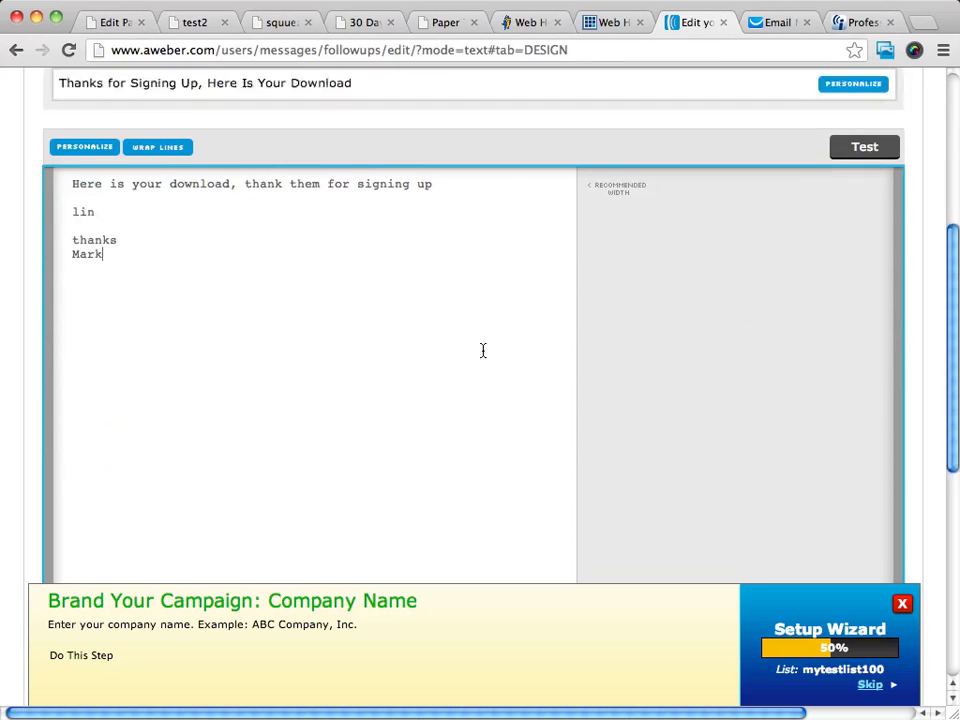
scroll(482, 350, down, 5)
scroll(482, 354, up, 2)
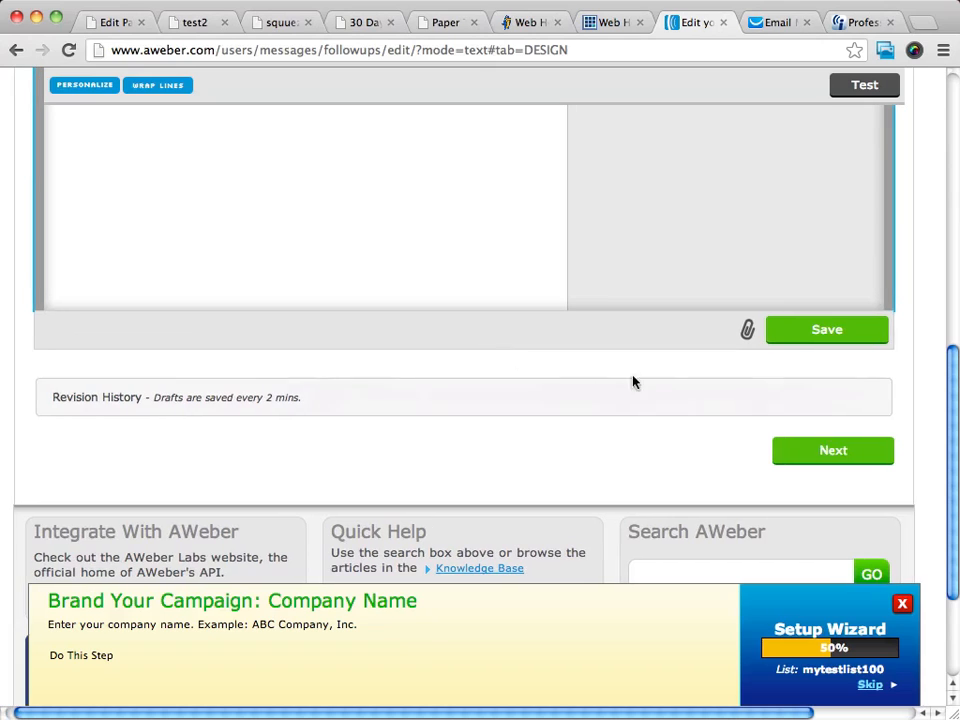
click(857, 459)
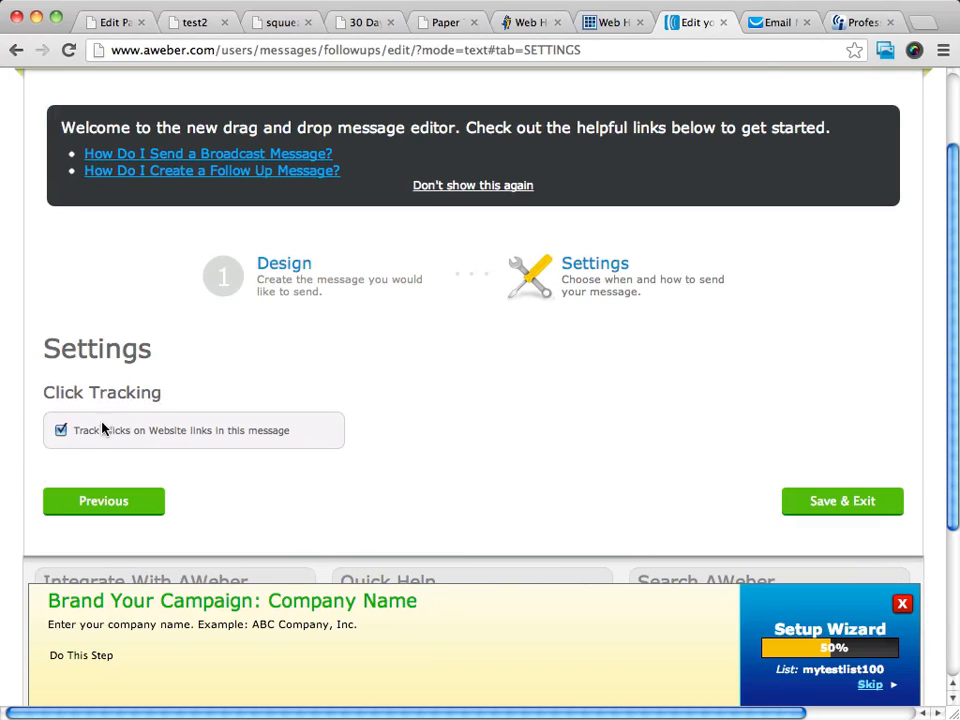
scroll(94, 428, right, 1)
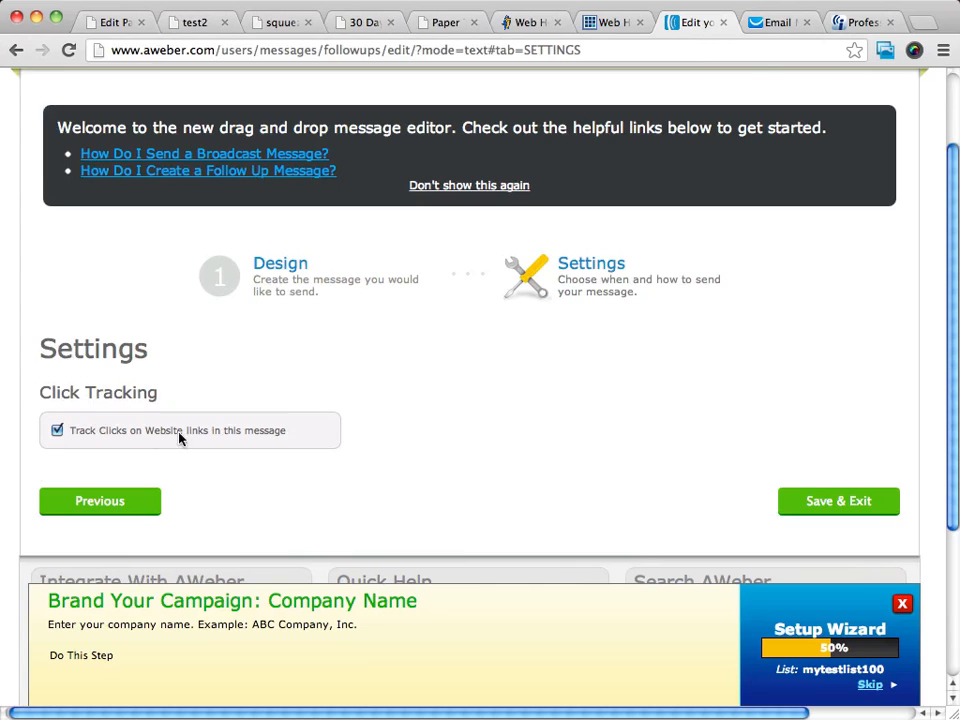
click(839, 502)
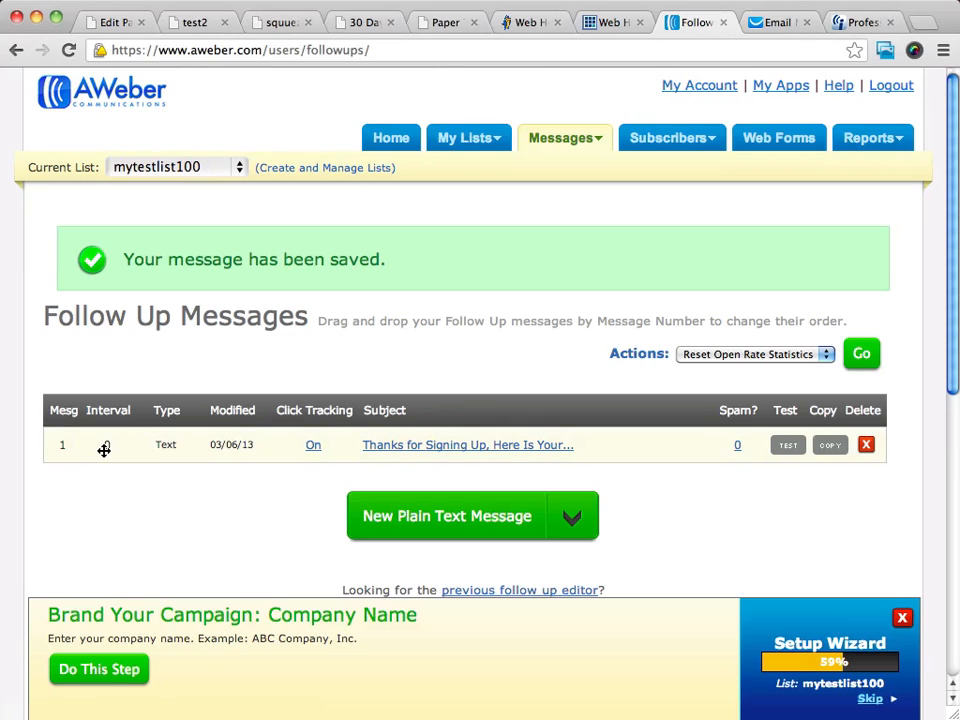
Step: Start a second plain text follow-up message for the list
click(570, 519)
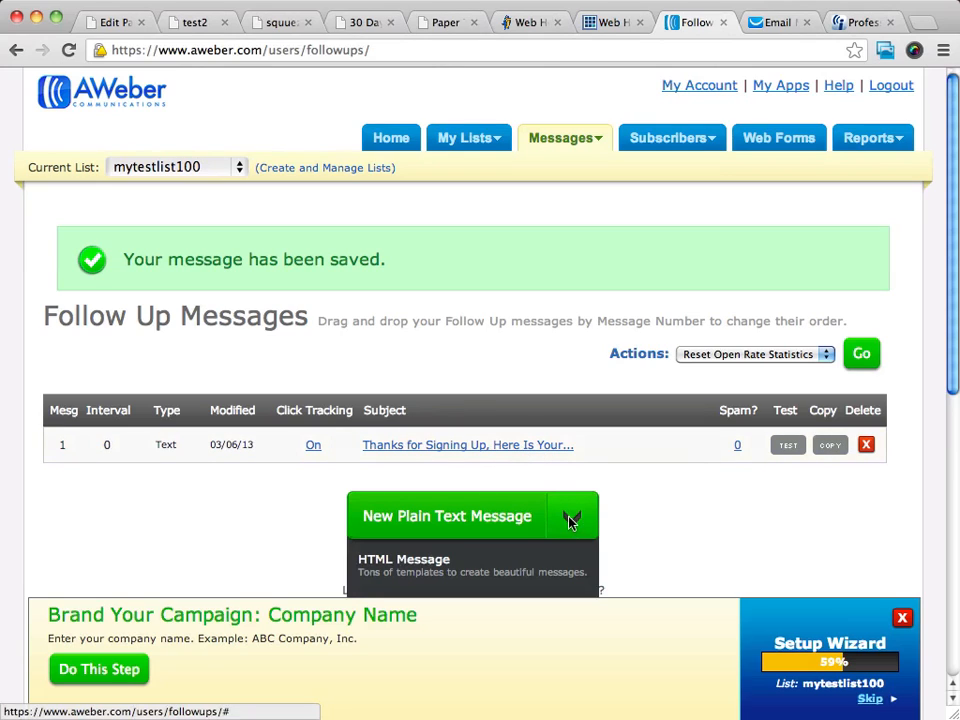
scroll(647, 525, down, 5)
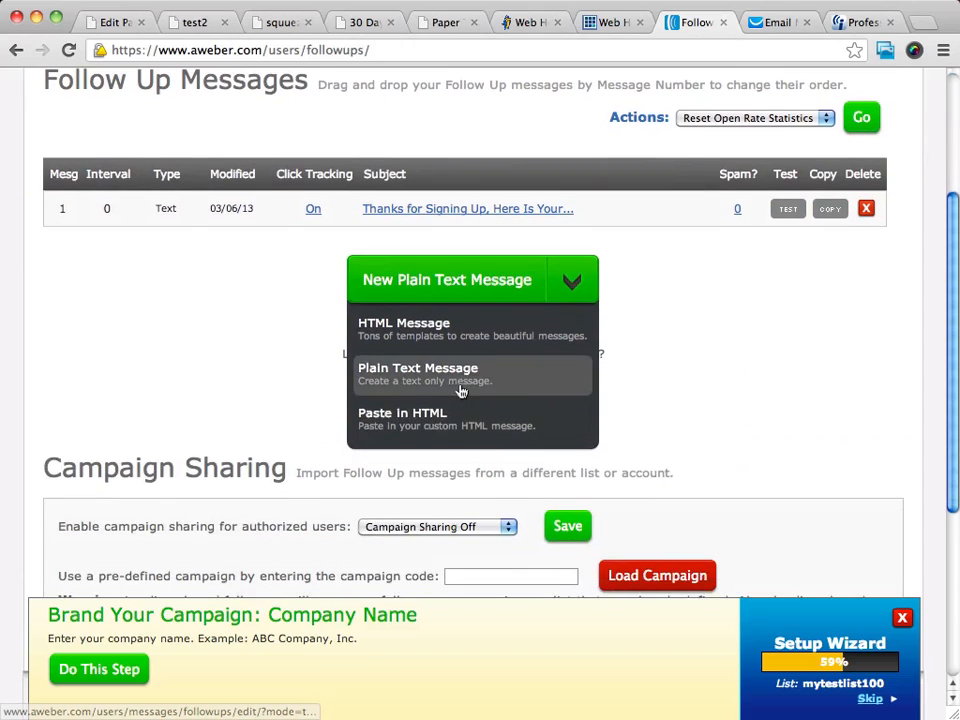
click(451, 380)
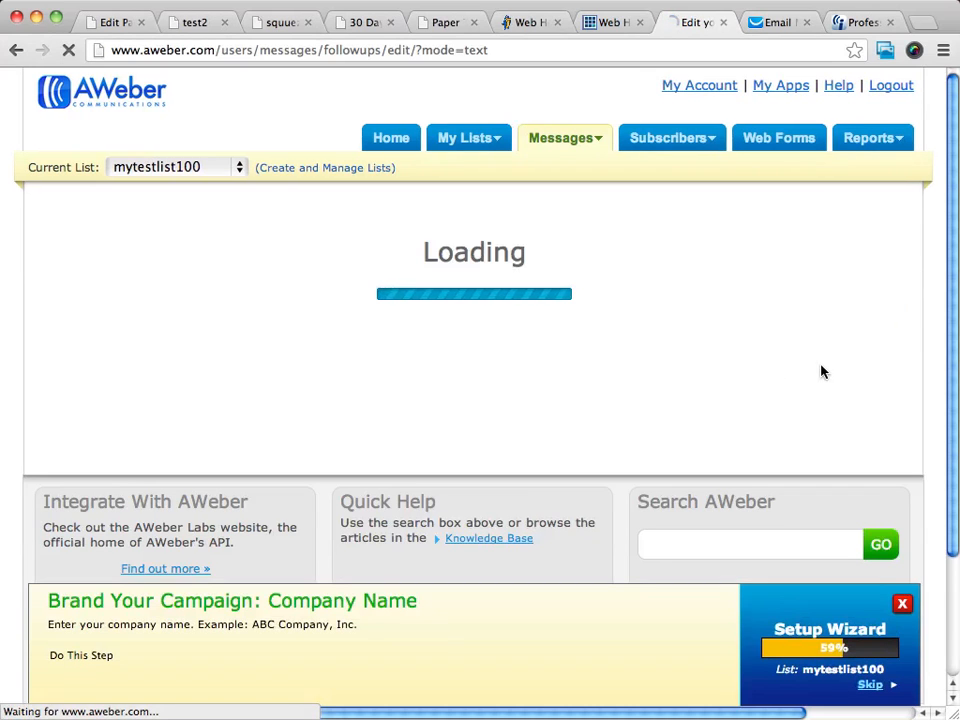
Step: Set the second follow-up message's subject to "This is a secon email"
scroll(838, 279, down, 8)
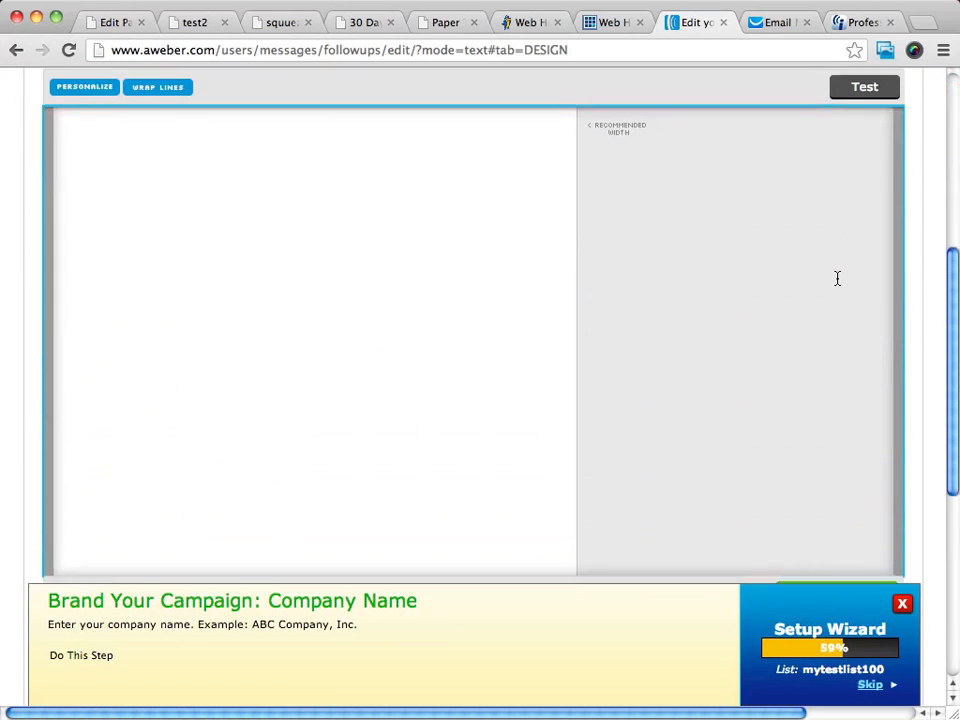
scroll(838, 279, down, 5)
scroll(836, 279, up, 7)
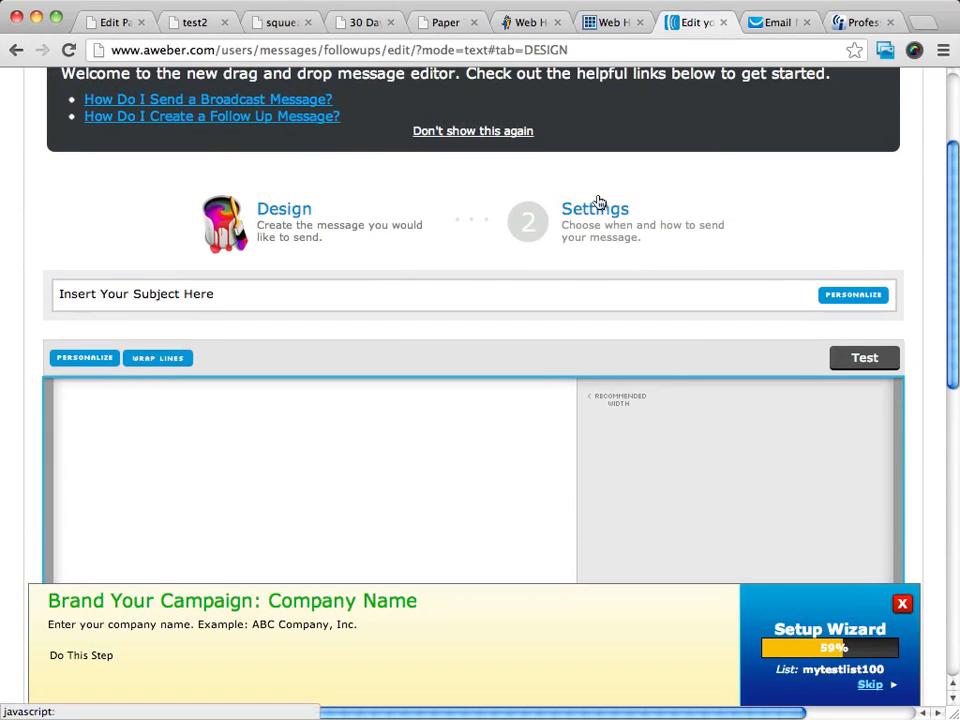
scroll(300, 244, down, 2)
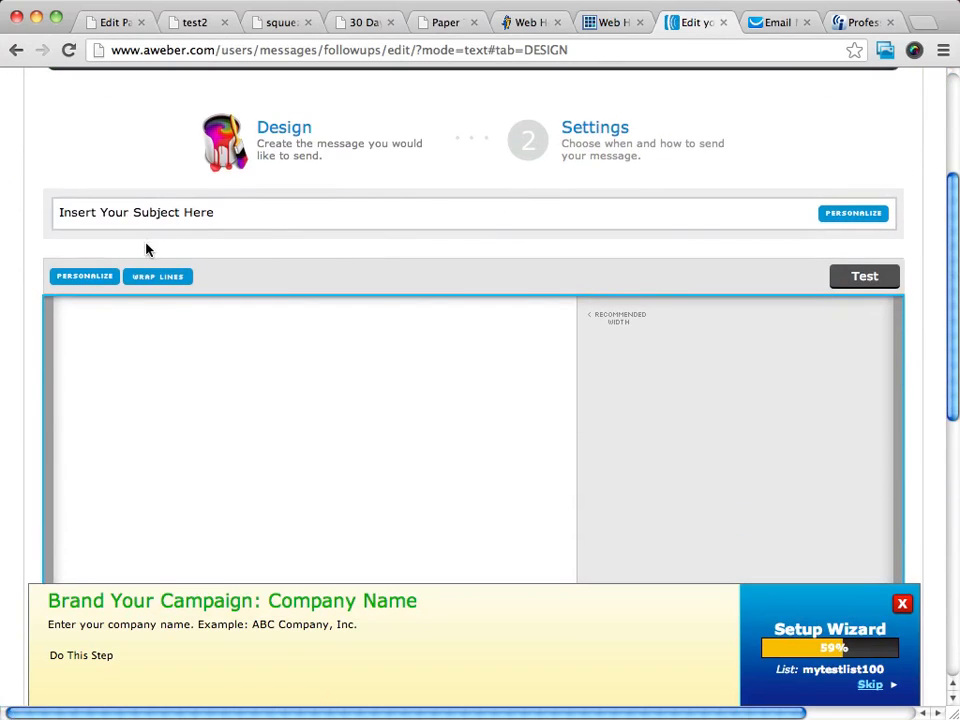
click(193, 213)
text(Th)
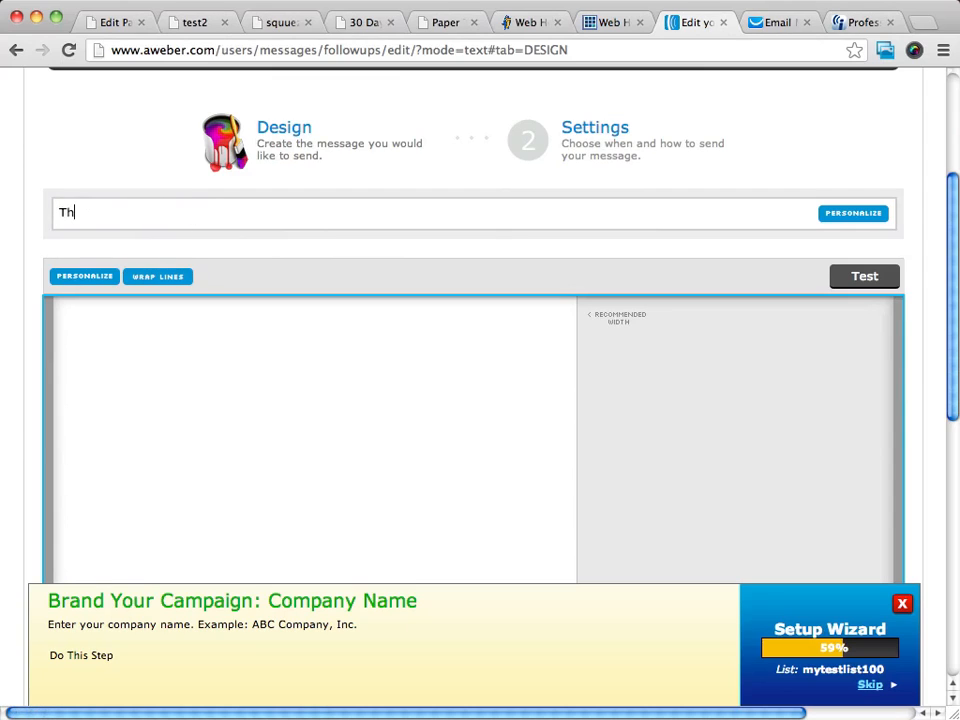
text(is is a secon email)
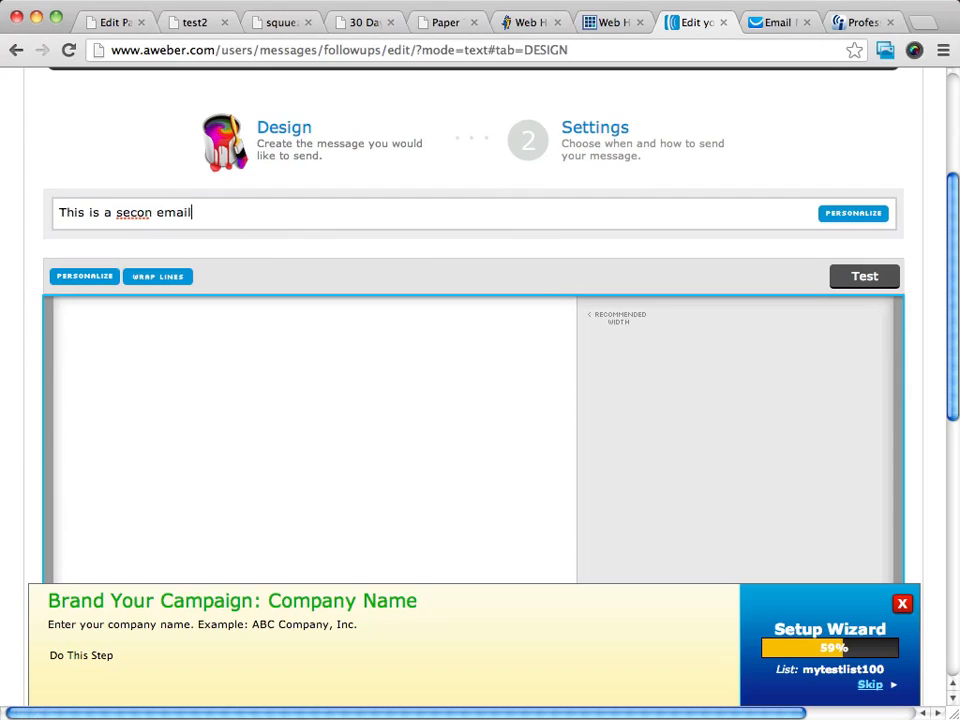
Step: Write "hi again message maybe promote your oto or just welcome them to your list and tell about yourself" as the body and wrap its lines
click(165, 348)
text(hi again message may)
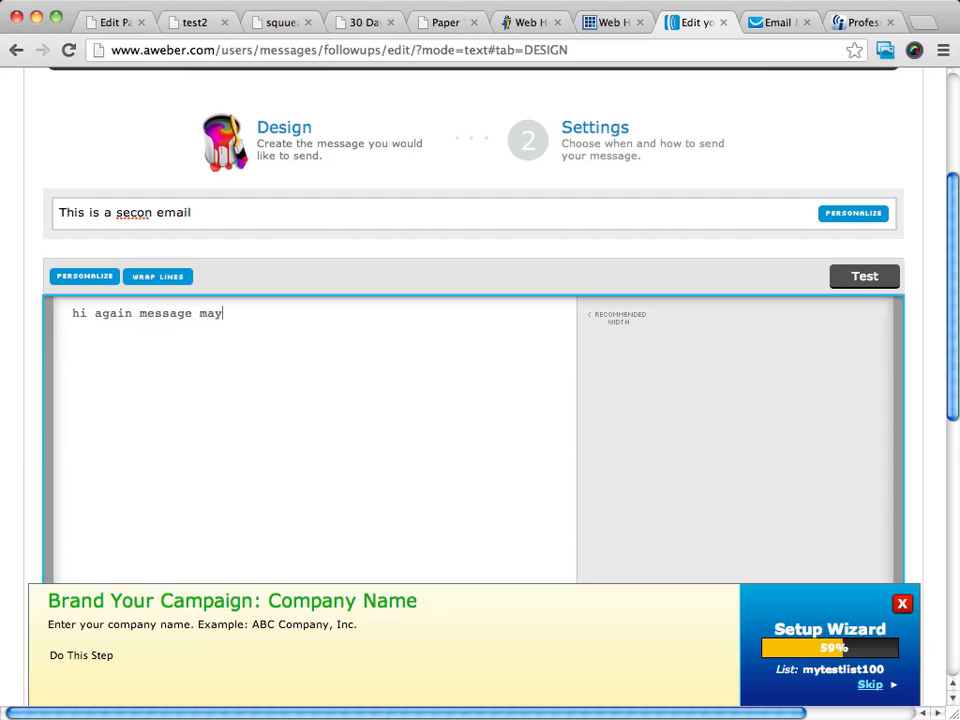
text(be promote your oto)
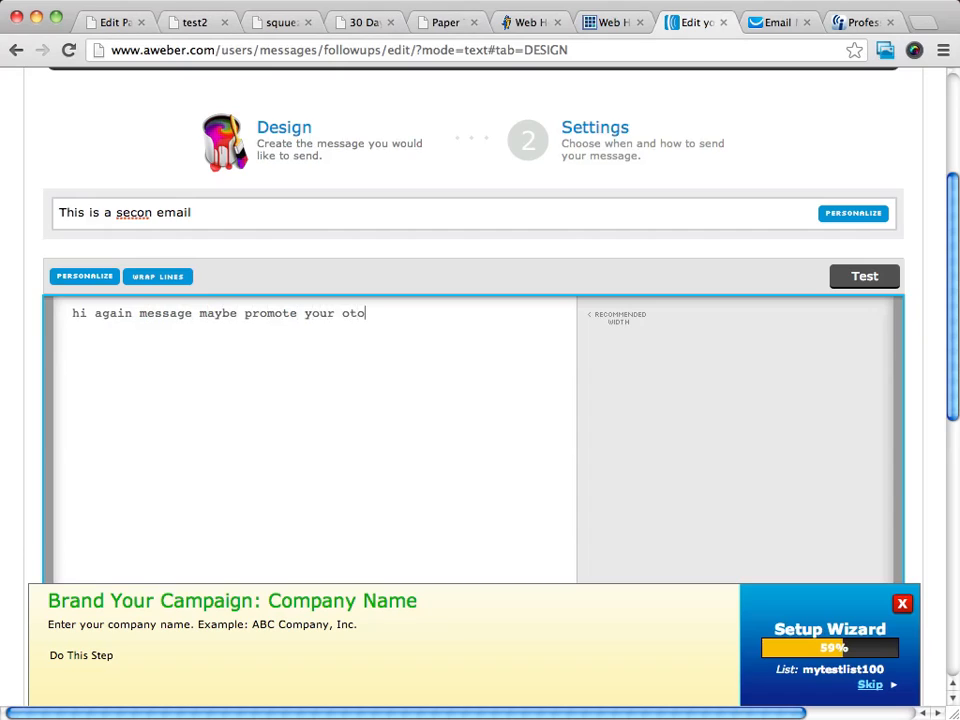
text( or just welcome)
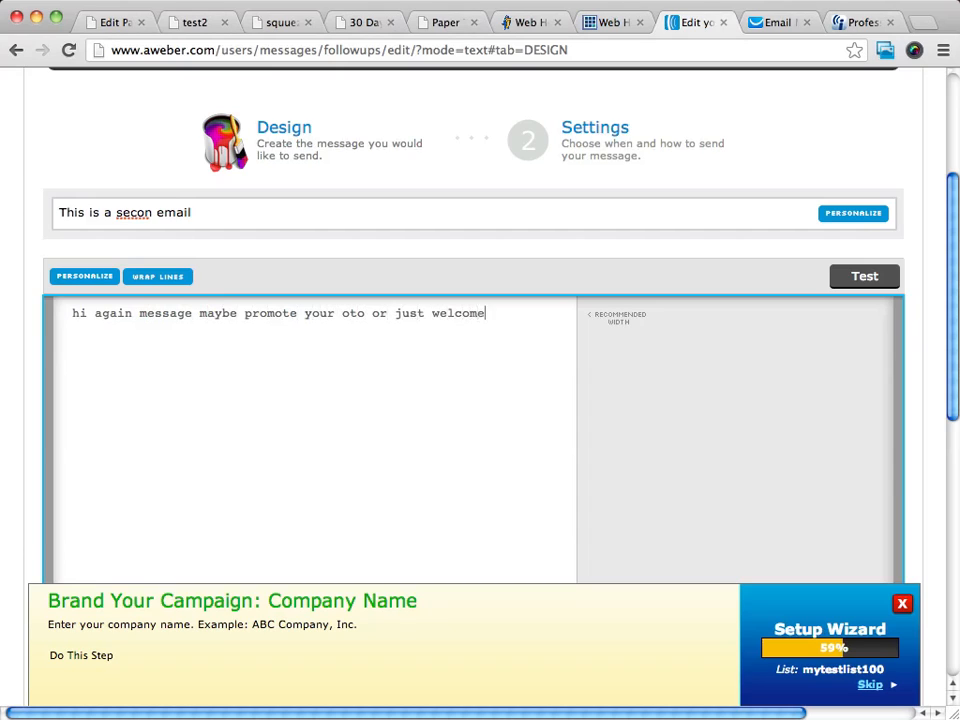
text( them to your list and te)
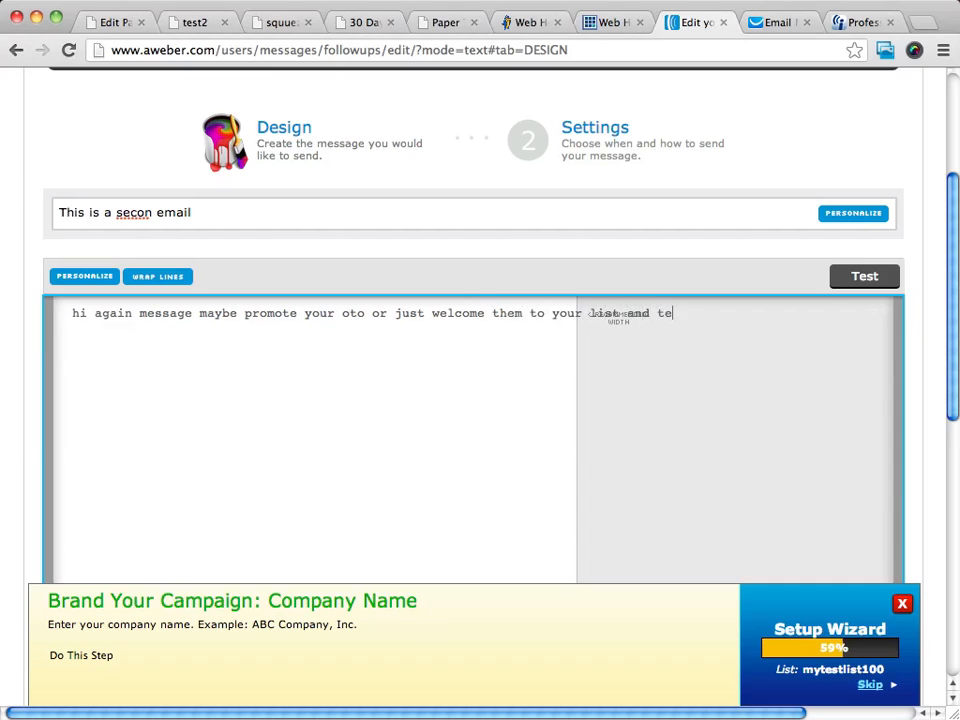
text(ll about yourself)
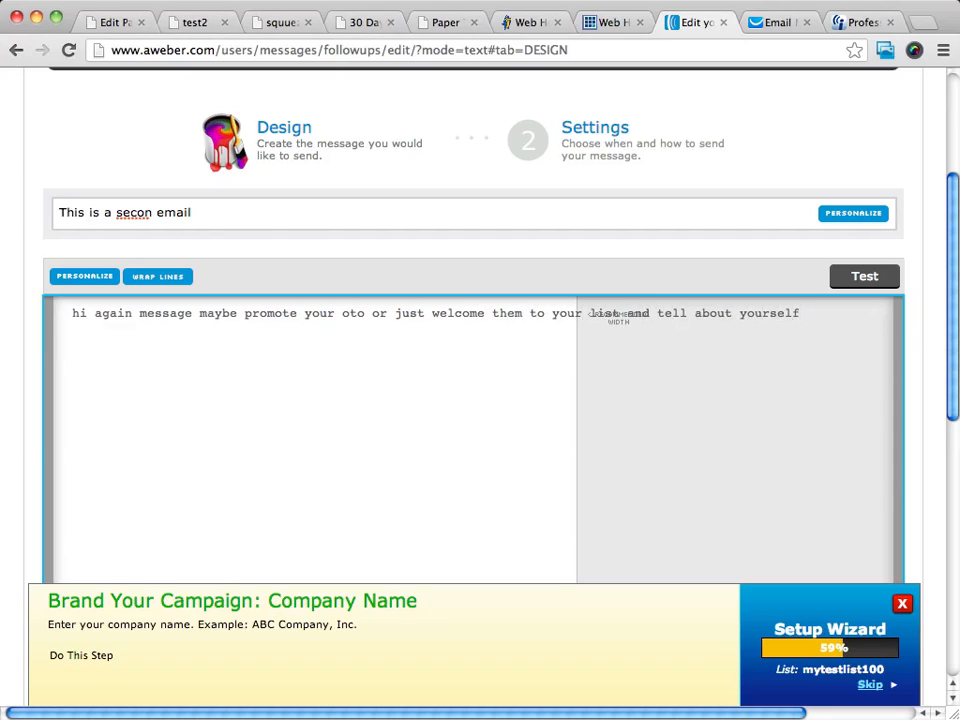
click(166, 278)
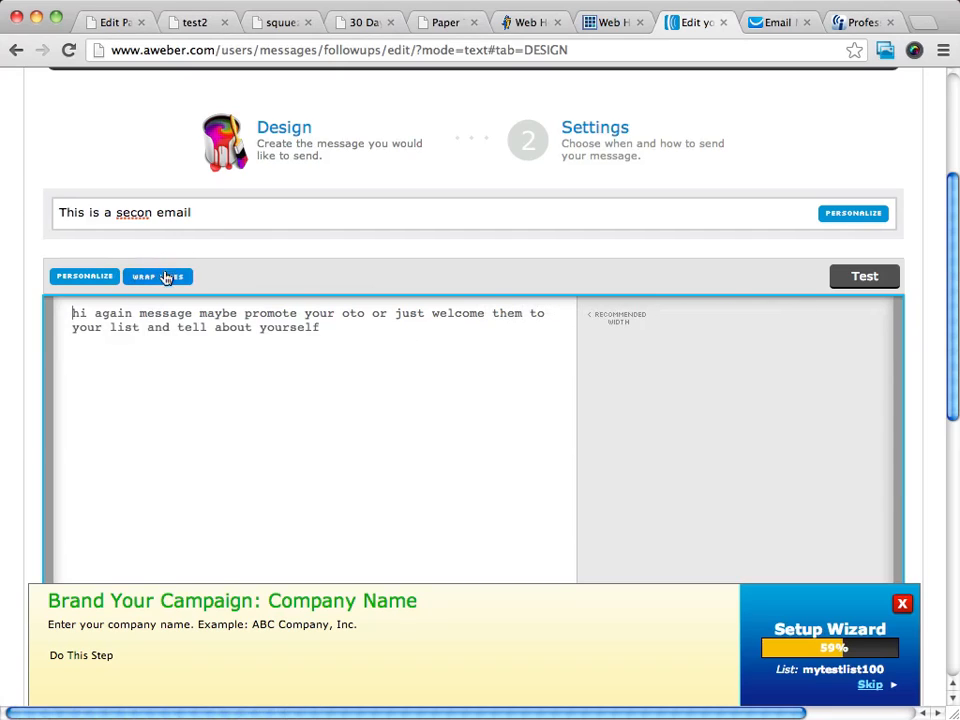
Step: Correct "secon" to "second" in the subject and proceed to the message's Settings step
click(151, 213)
text(d)
scroll(591, 313, down, 10)
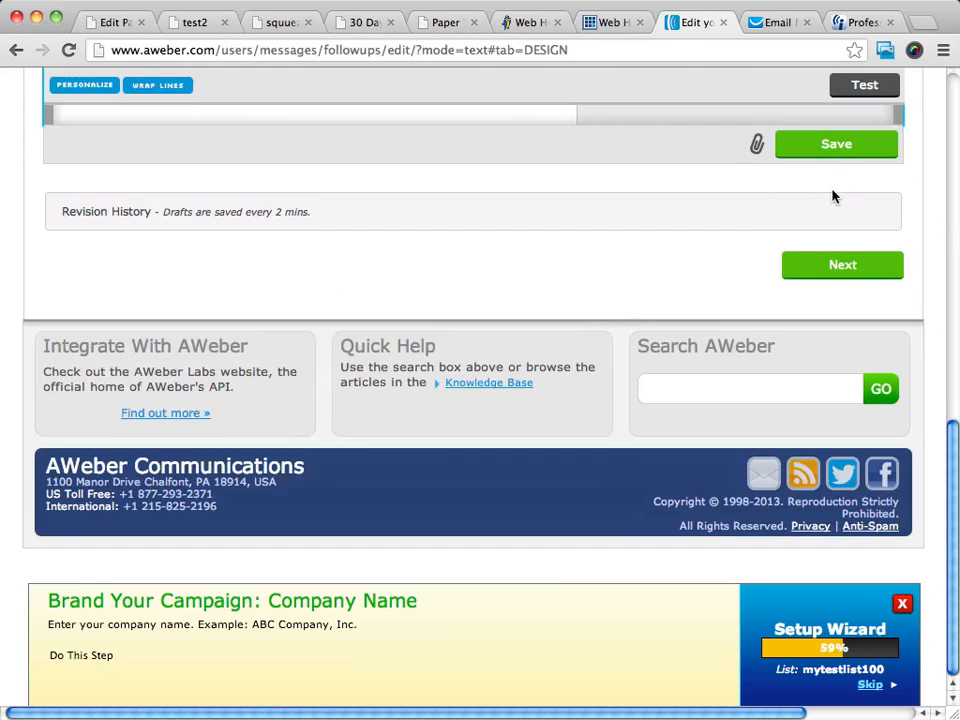
click(836, 264)
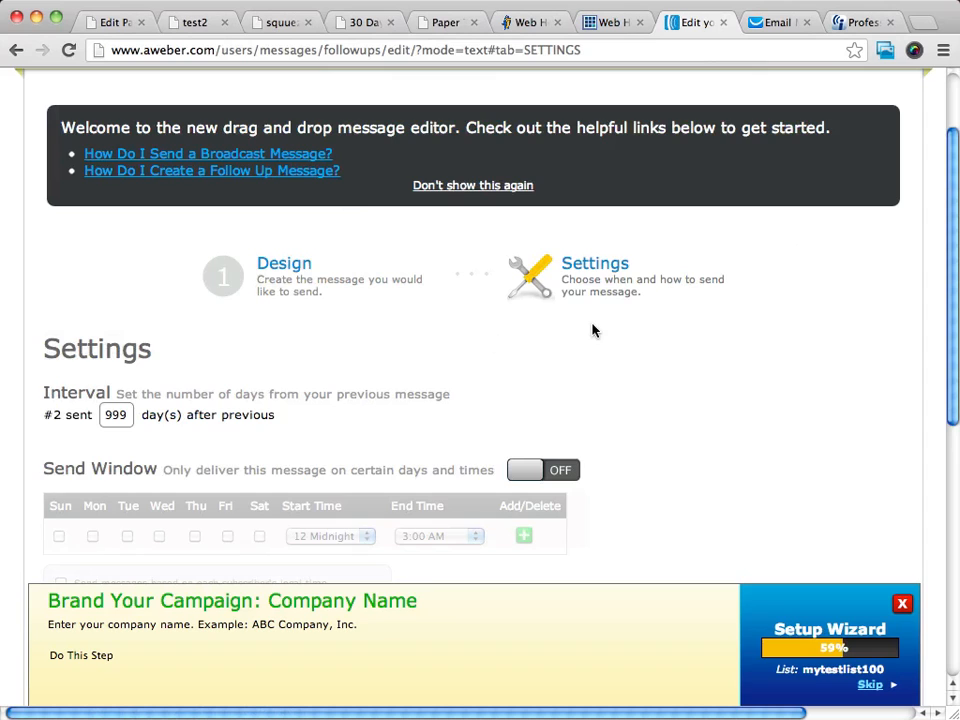
Step: Set the interval for message #2 to 1 day after the previous message
scroll(592, 330, down, 2)
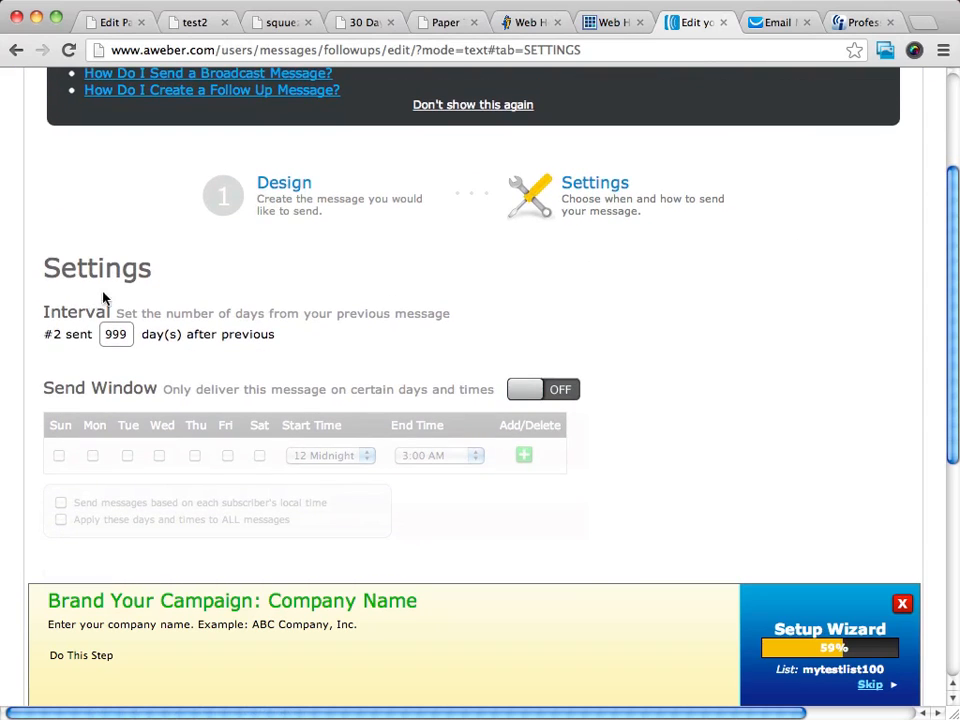
scroll(215, 296, down, 2)
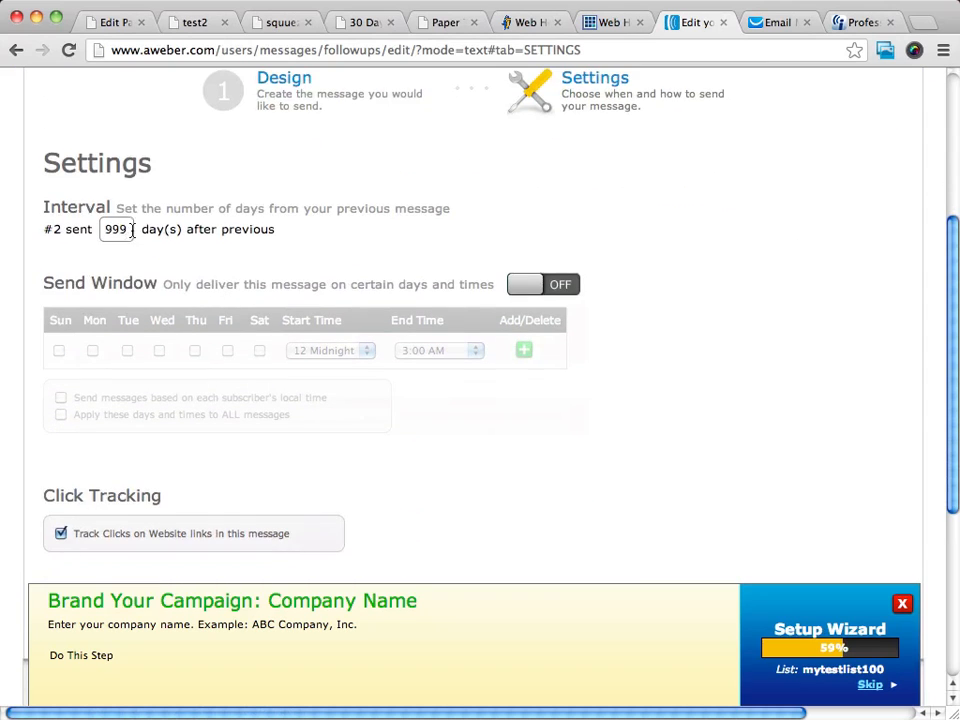
drag(132, 229, 95, 229)
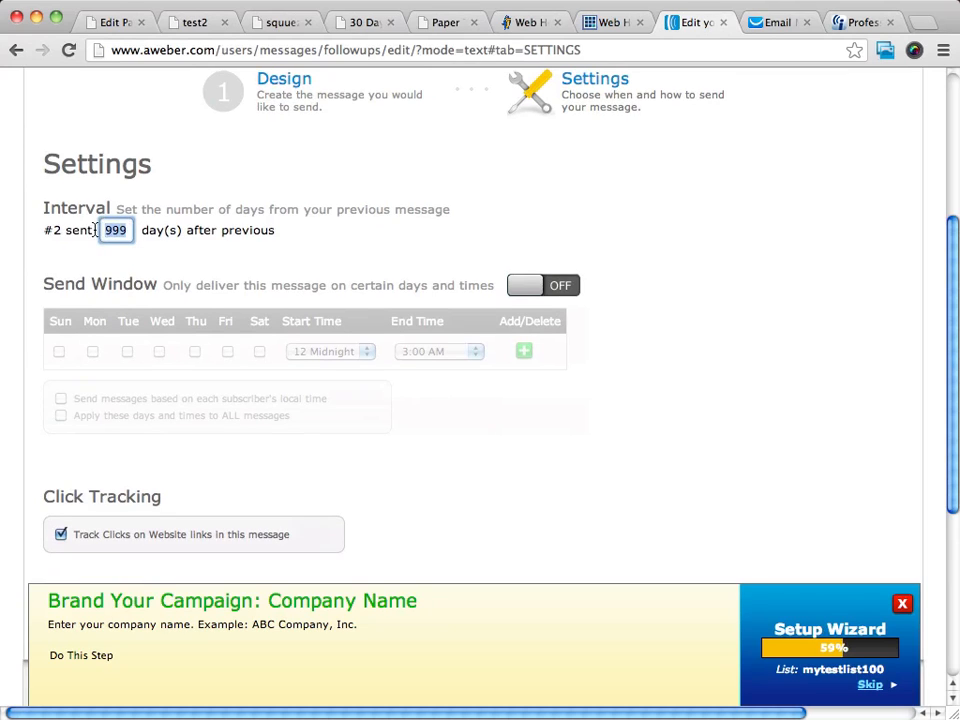
text(1)
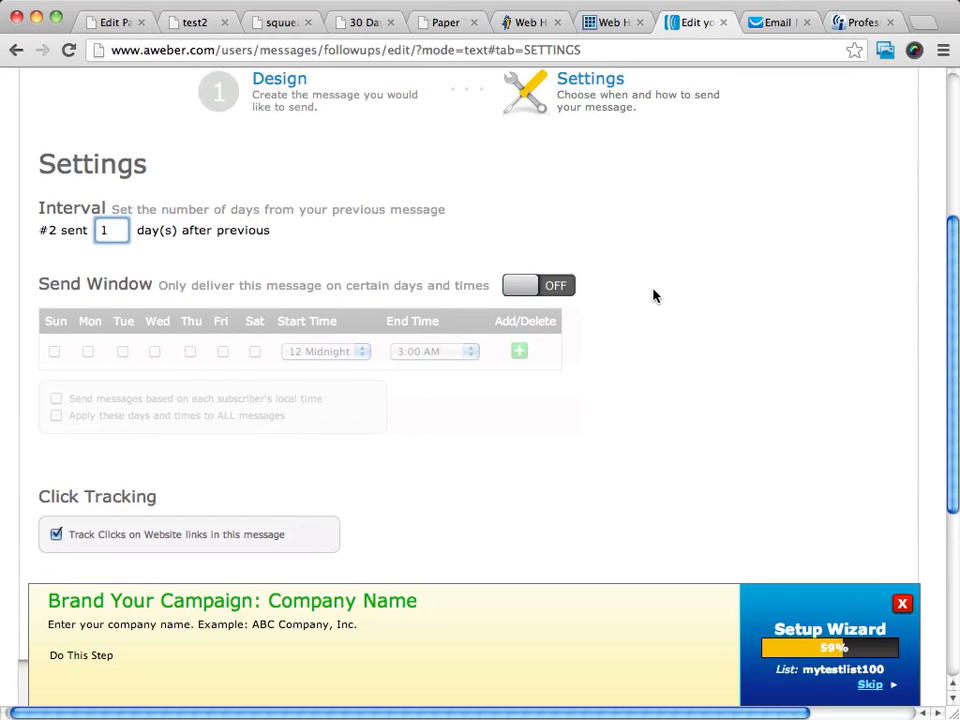
click(530, 287)
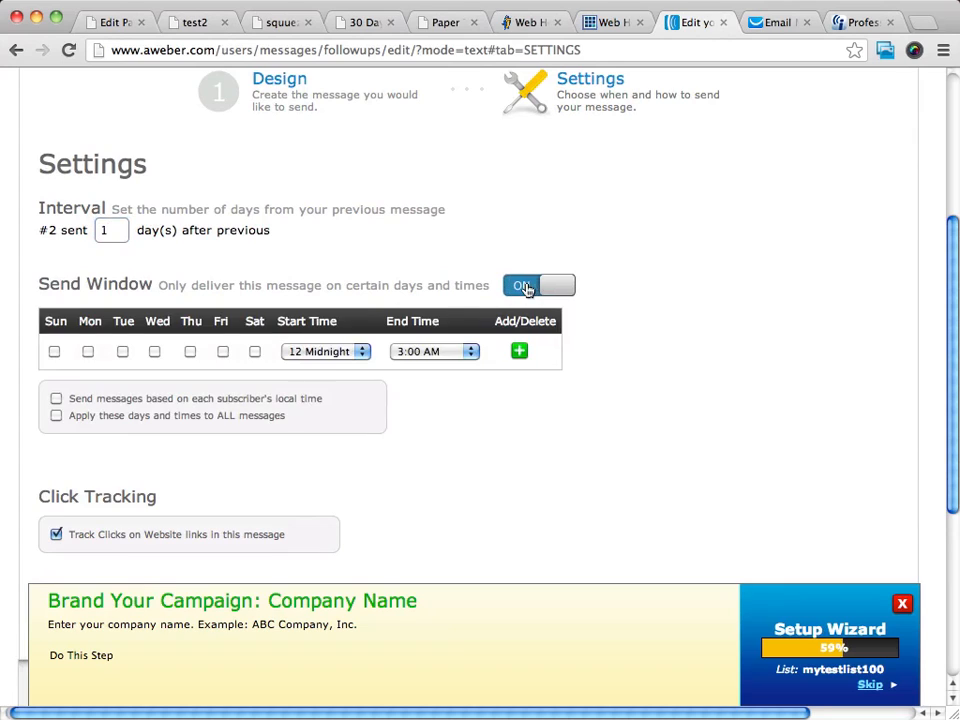
scroll(540, 289, left, 1)
click(548, 288)
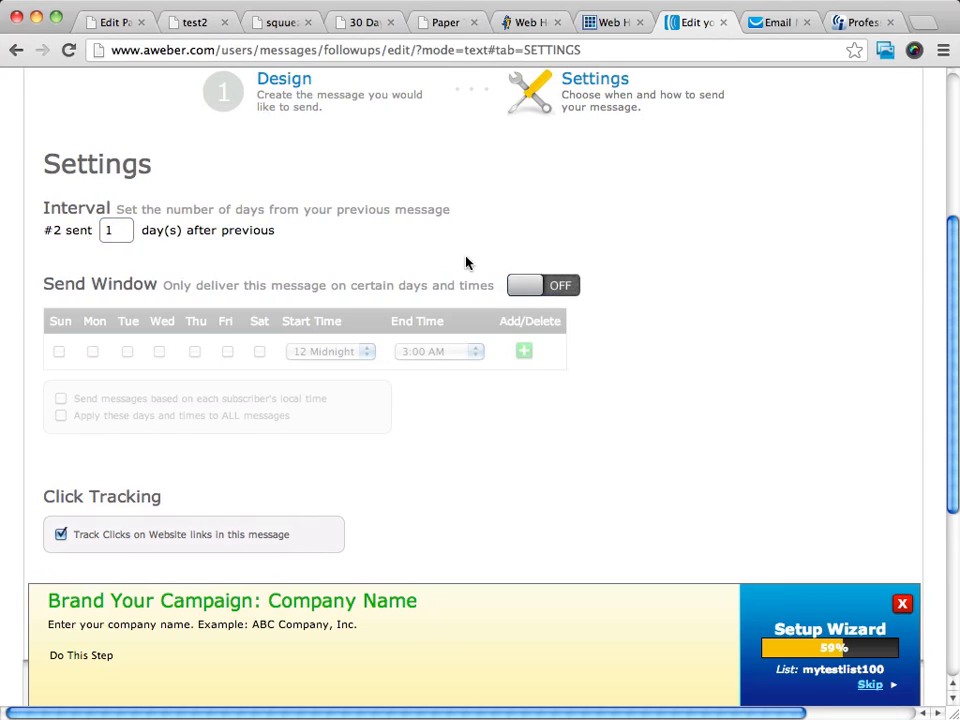
Step: Turn on the send window for certain days and times, keeping its start time at 12 Midnight
scroll(465, 263, down, 3)
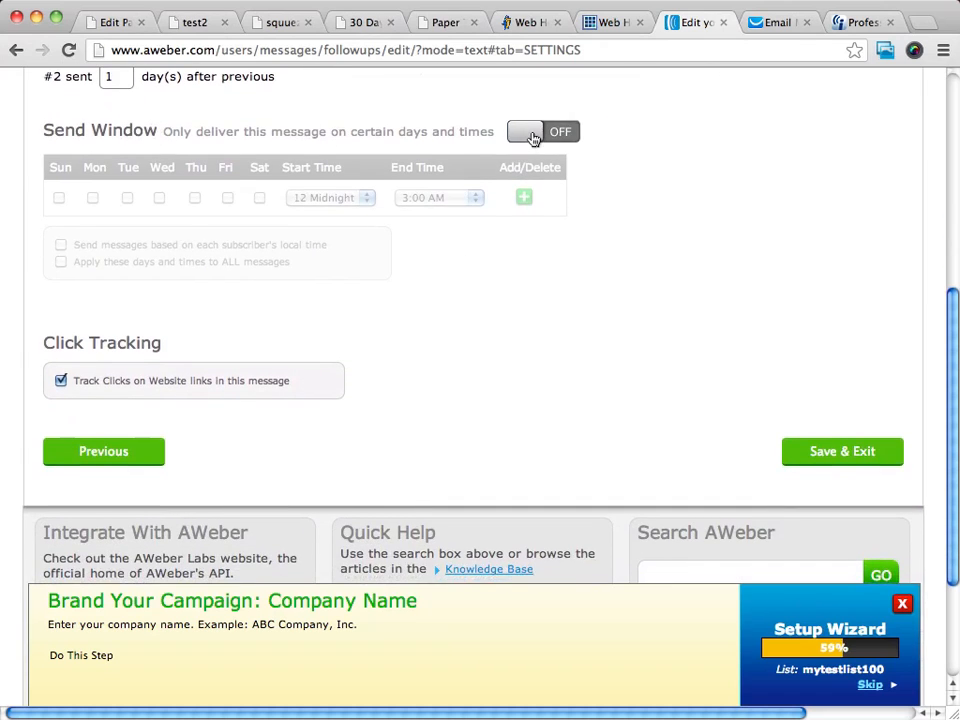
click(543, 132)
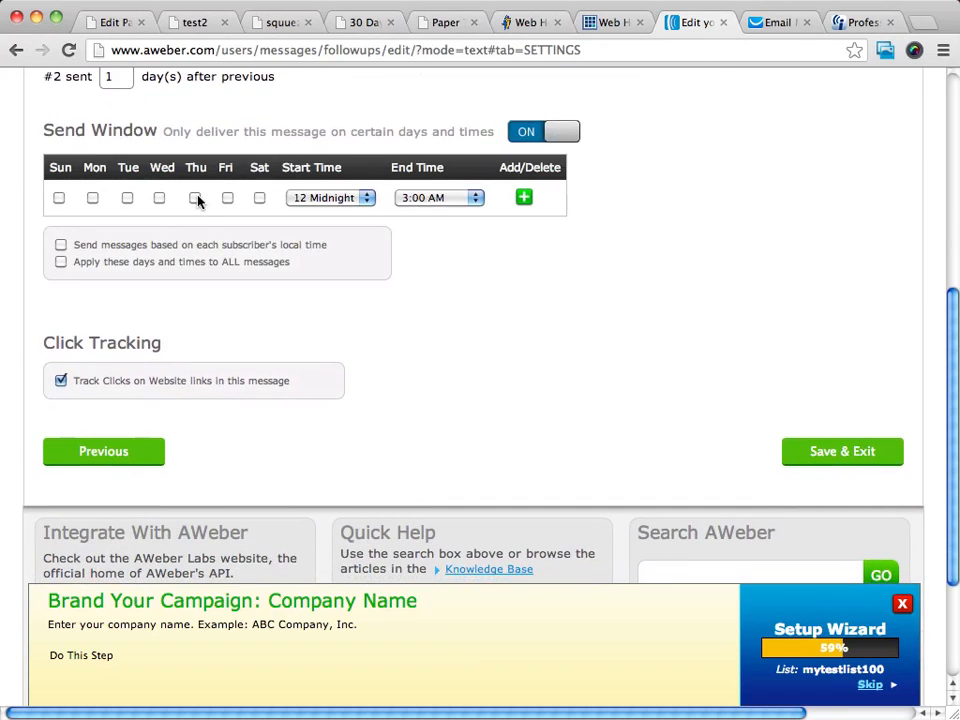
click(329, 198)
click(329, 197)
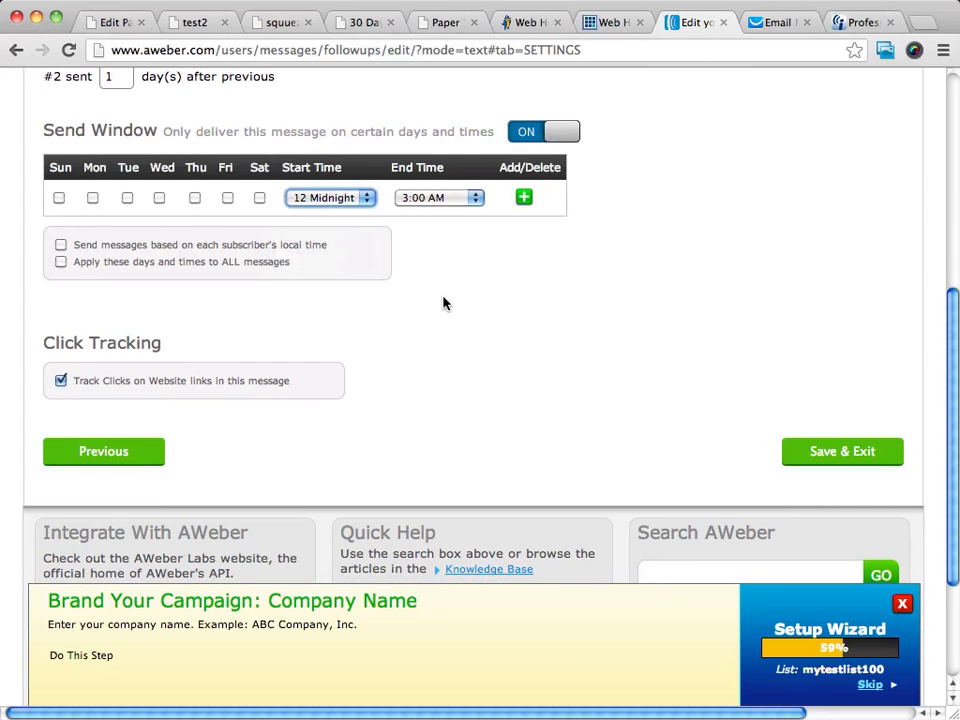
Step: Save and exit the second follow-up message with click tracking enabled
scroll(444, 303, up, 5)
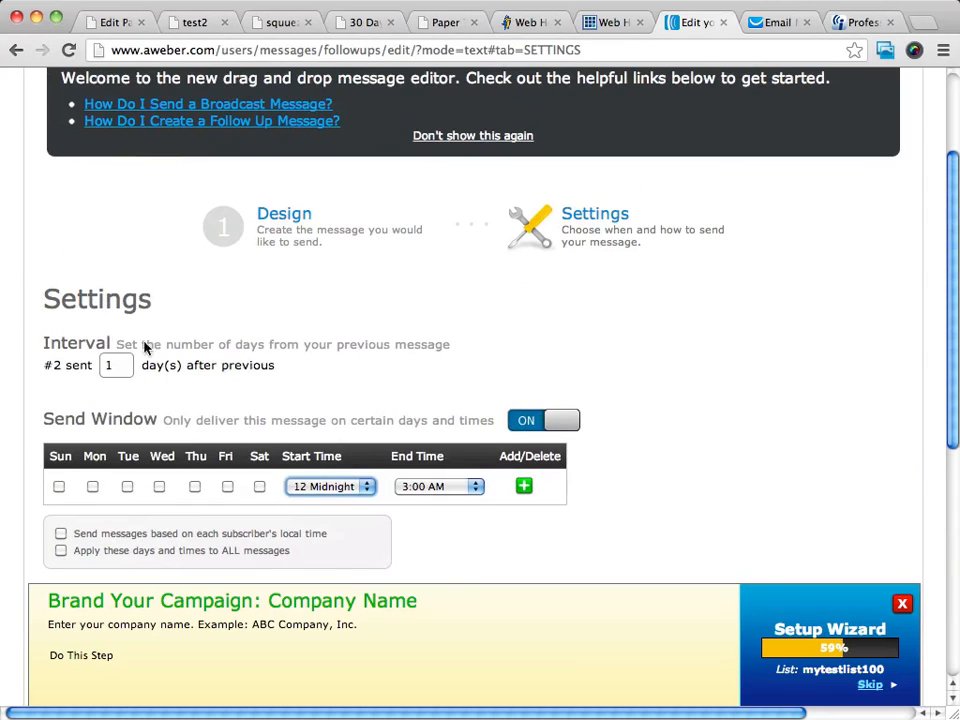
scroll(146, 346, down, 5)
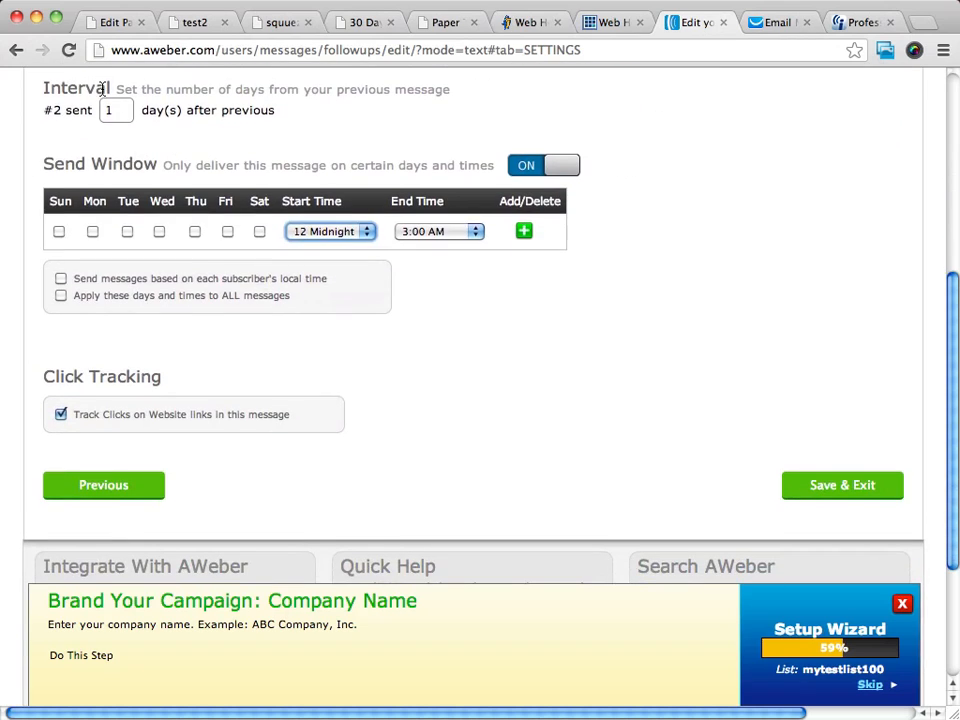
scroll(302, 514, right, 3)
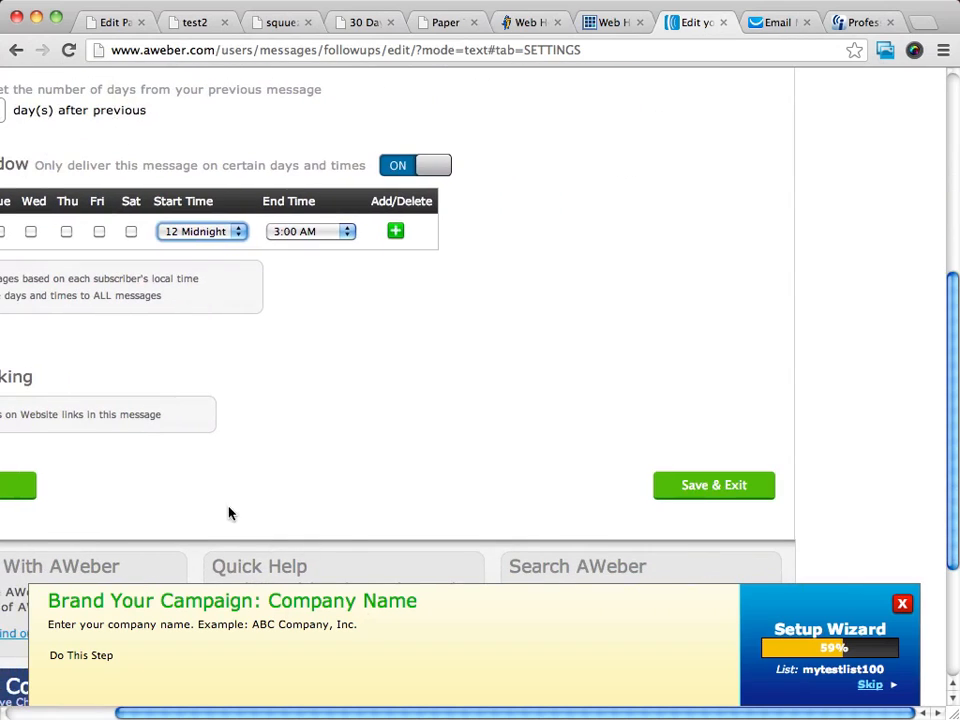
click(714, 484)
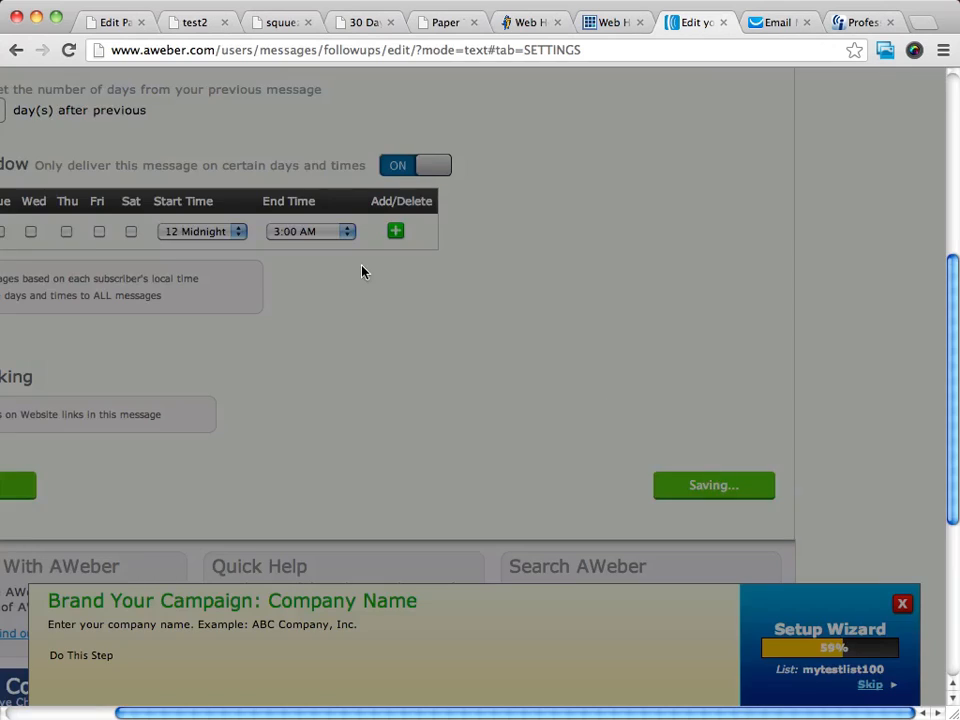